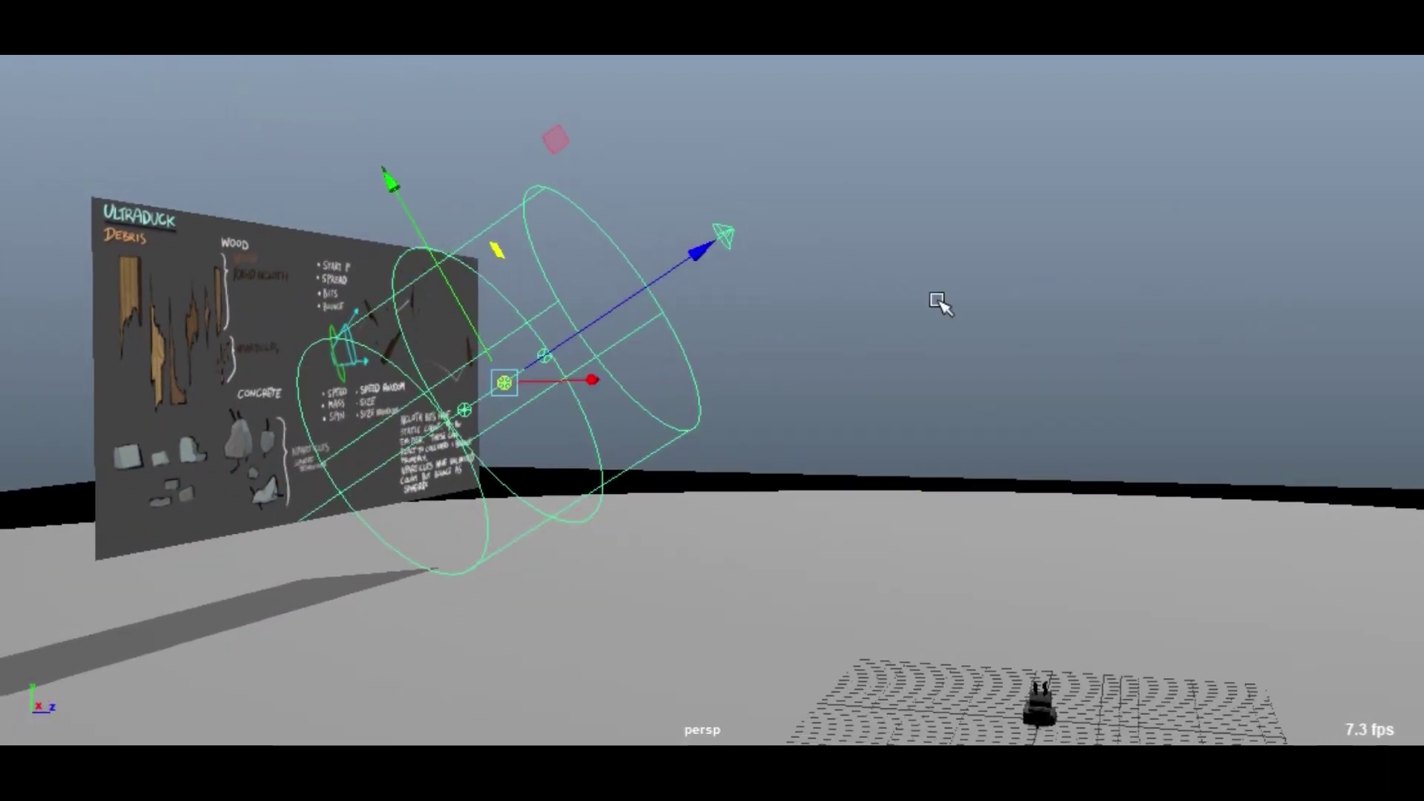
Step: Restore the full interface around the viewport with the debris emitter and its channel attributes in view
alt+drag(938, 302, 739, 252)
alt+drag(914, 399, 709, 401)
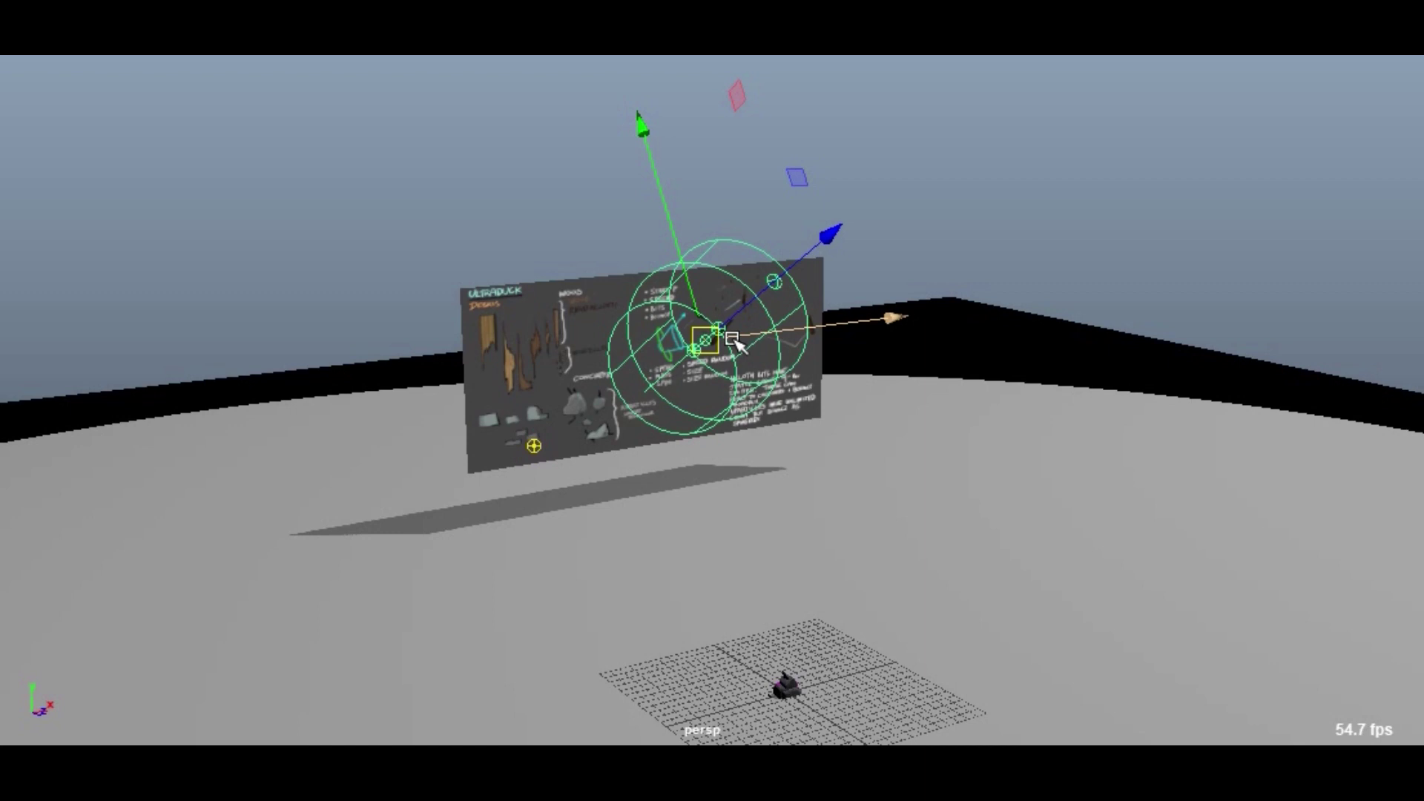
alt+drag(716, 419, 856, 478)
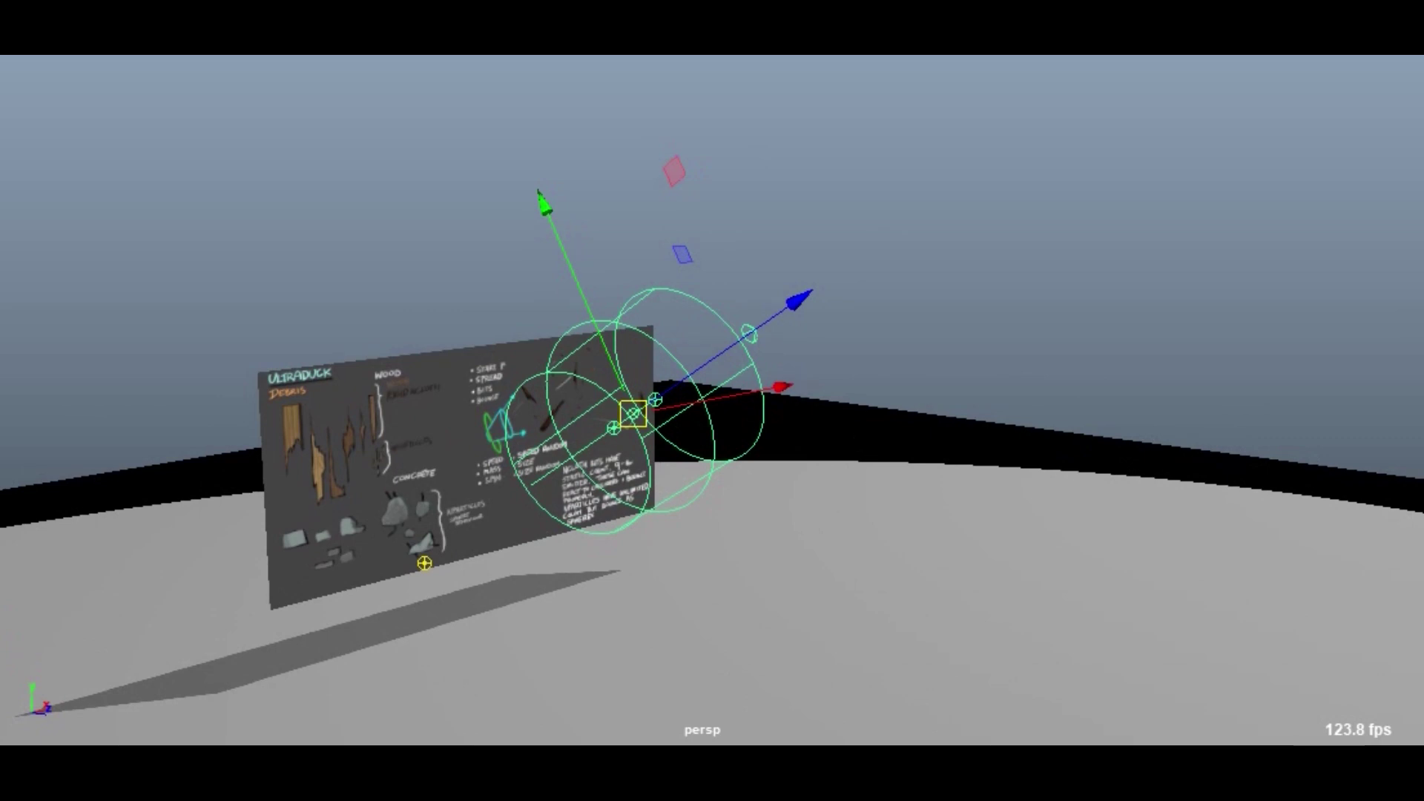
key(ctrl+space)
scroll(1381, 278, down, 2)
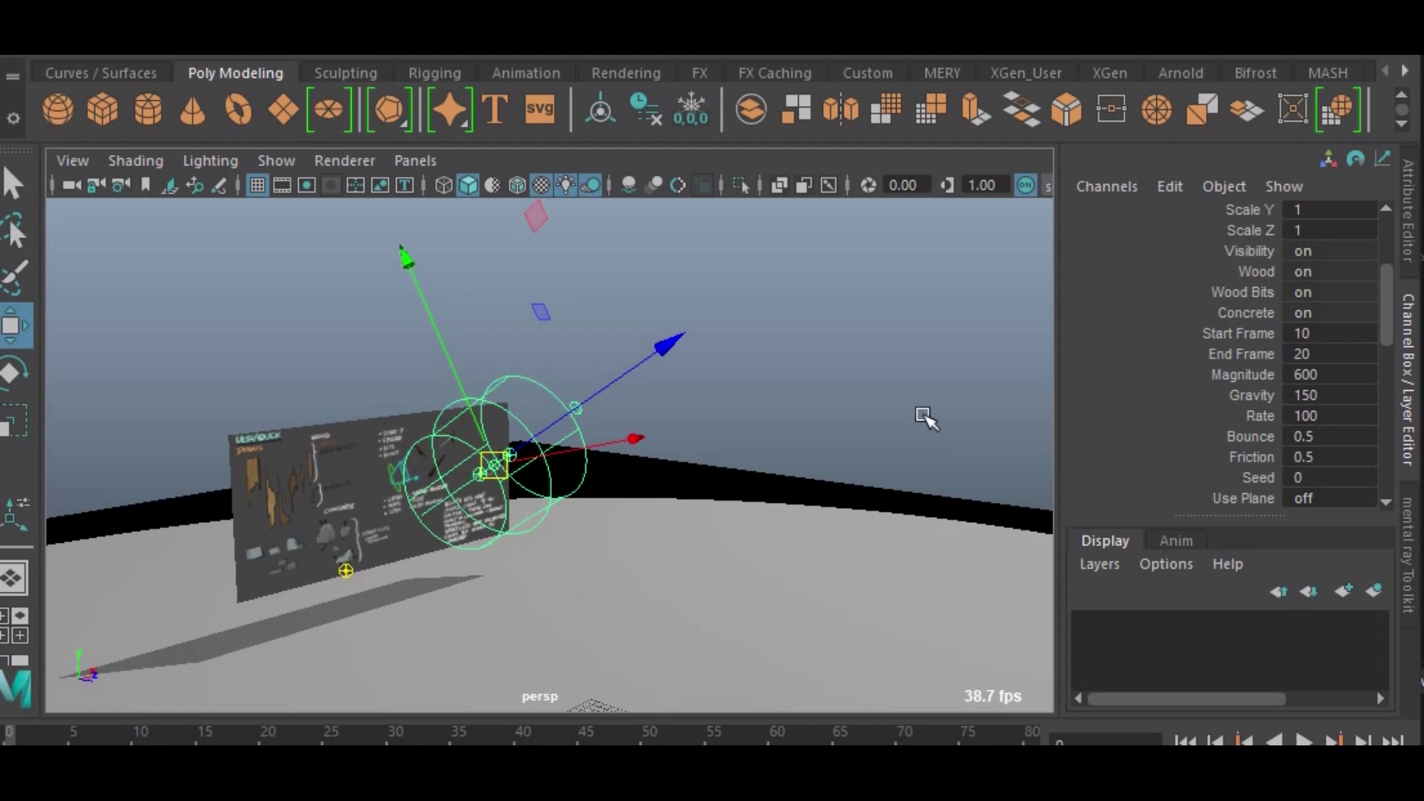
Step: Play the debris simulation to about frame 29, stop it and look at the flying debris from another angle
alt+drag(672, 481, 626, 422)
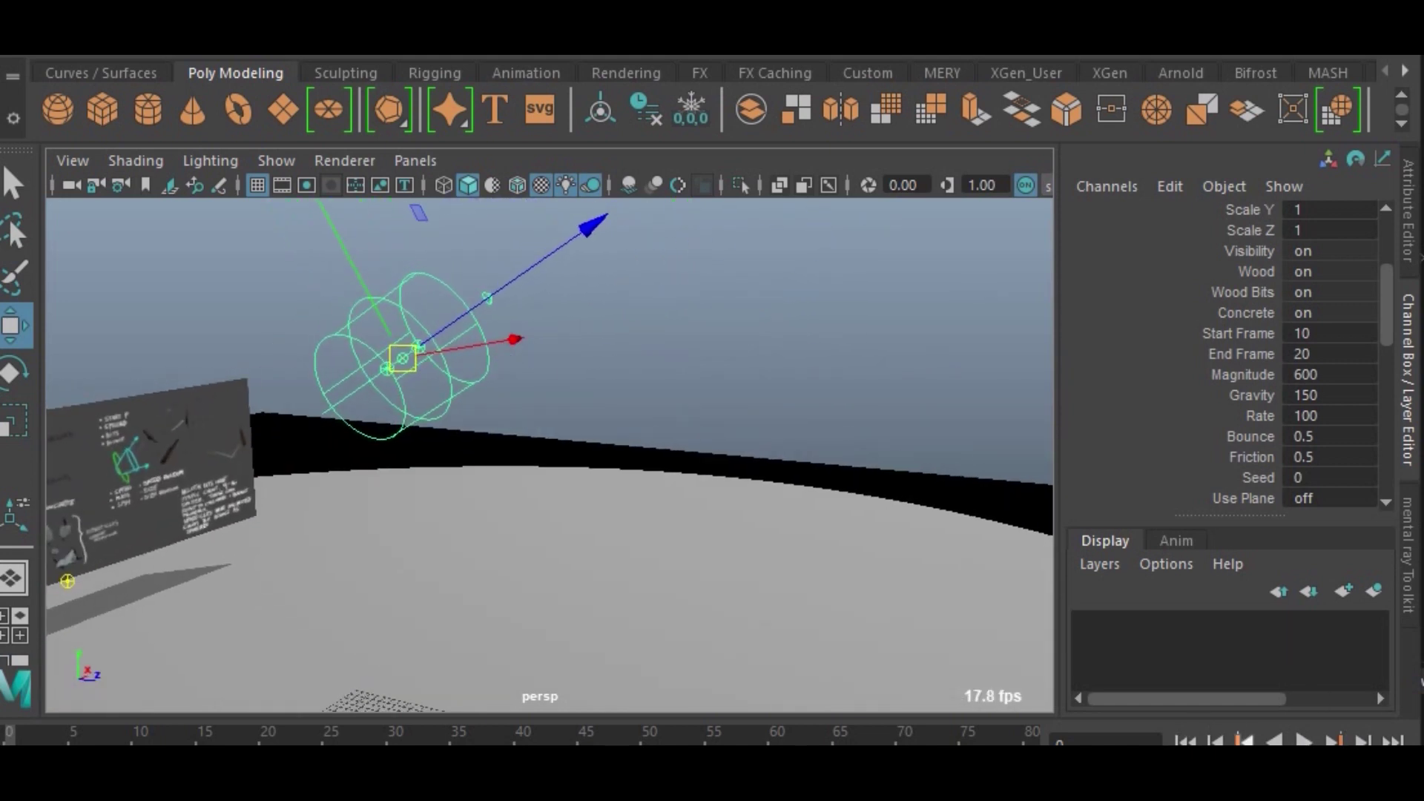
click(1303, 739)
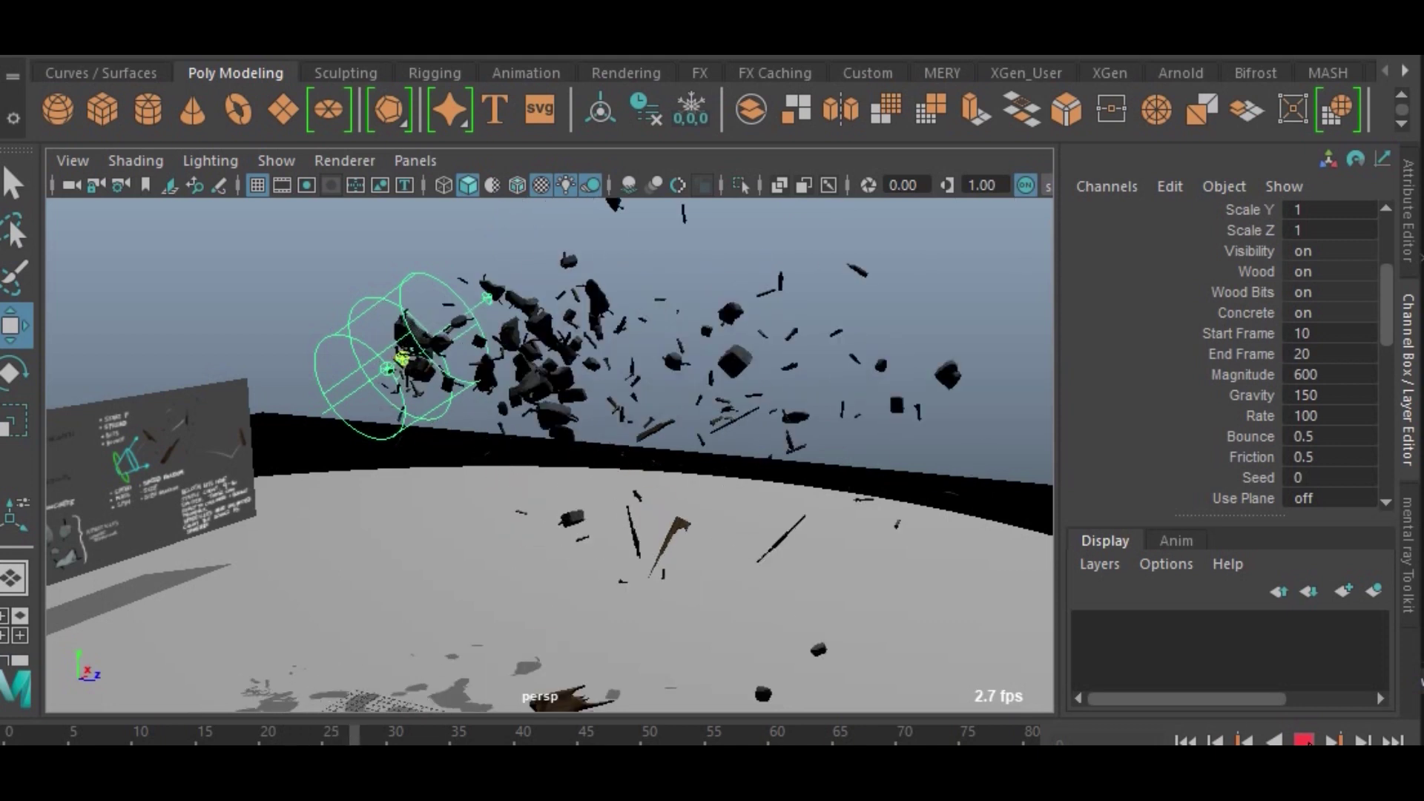
click(1306, 740)
alt+drag(742, 477, 656, 465)
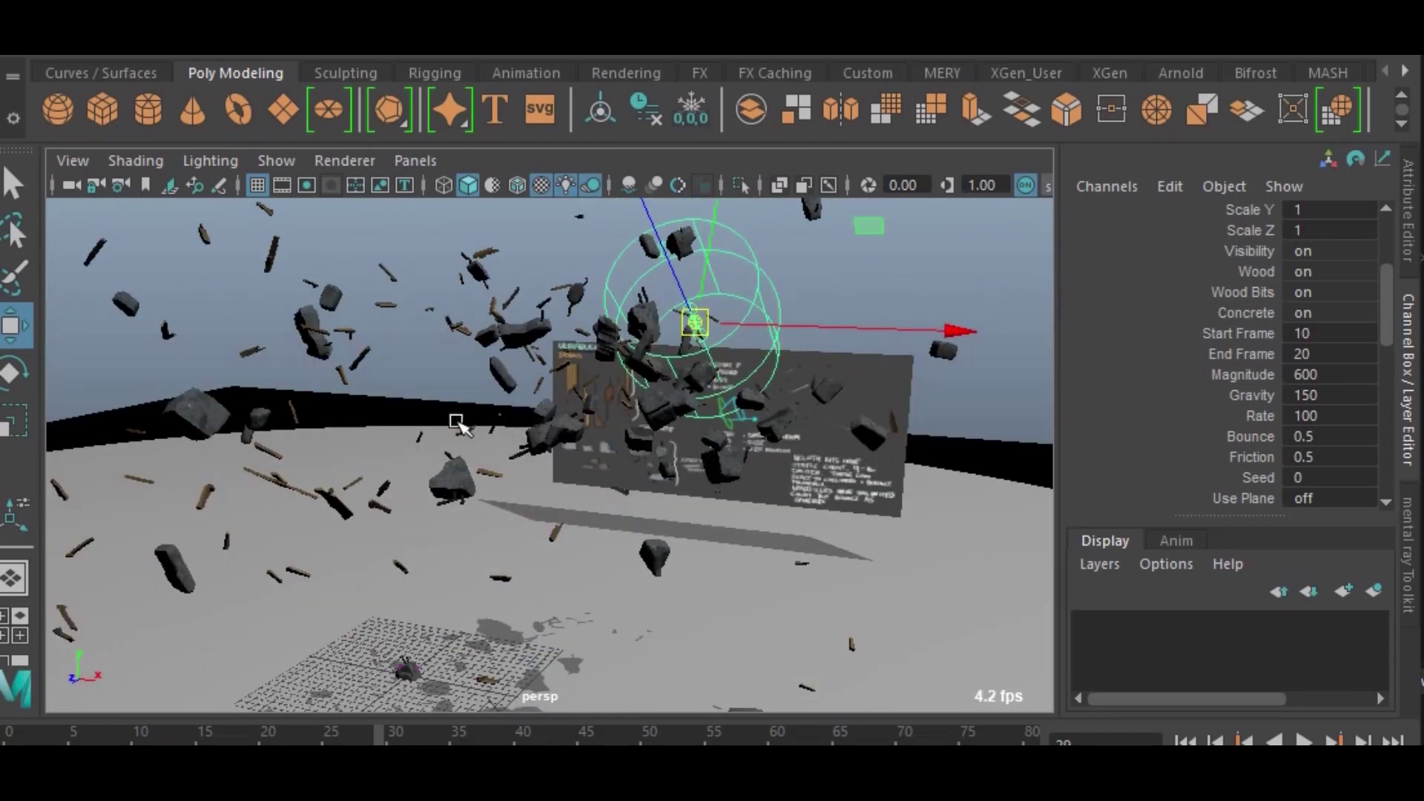
Step: Replay the debris simulation from the start and stop it at frame 12
scroll(458, 423, up, 1)
click(1185, 741)
click(1303, 741)
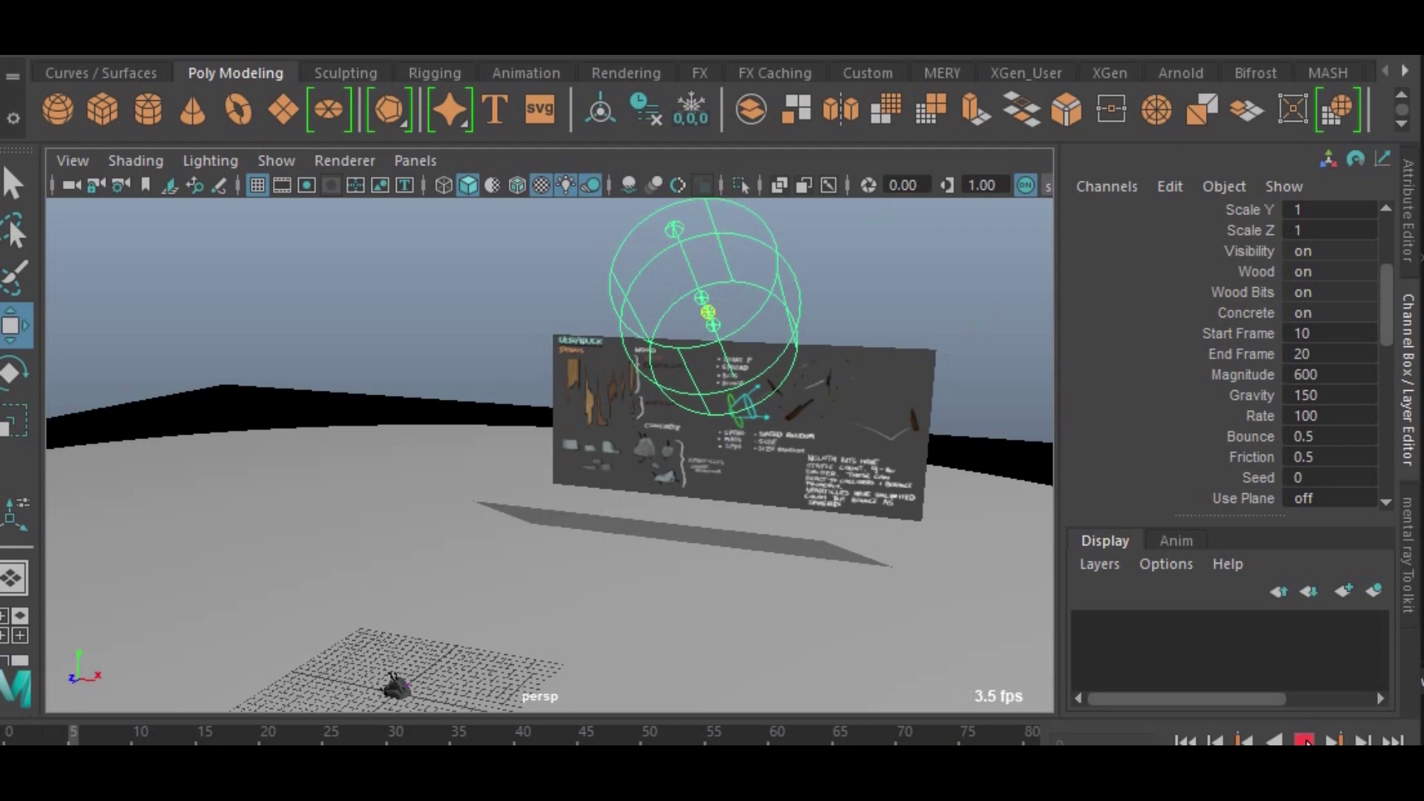
click(1303, 741)
Step: Examine the newly emitted wood and concrete pieces around the emitter, both up close and in the wider scene
alt+middle_drag(704, 377, 547, 496)
alt+right_drag(547, 496, 853, 508)
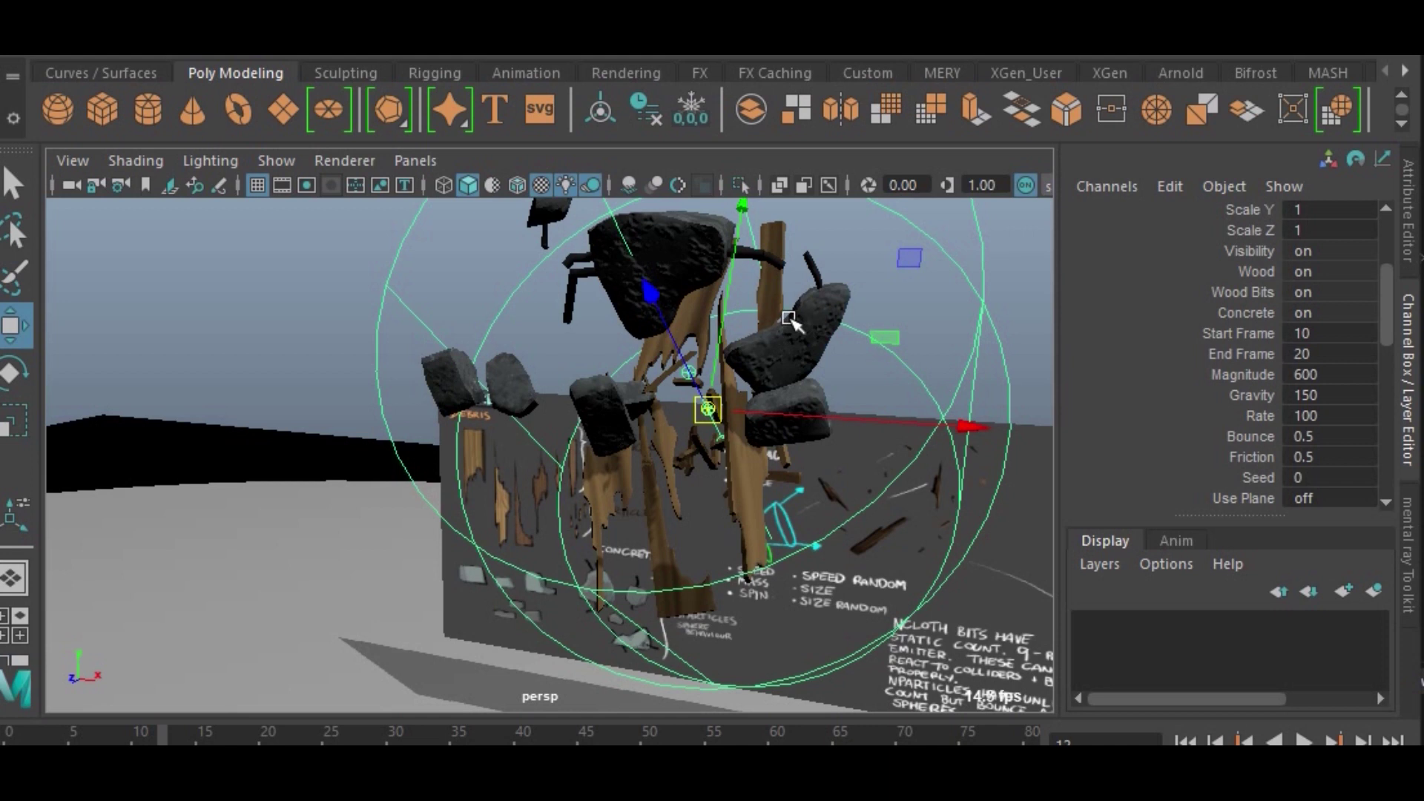
alt+drag(708, 469, 786, 460)
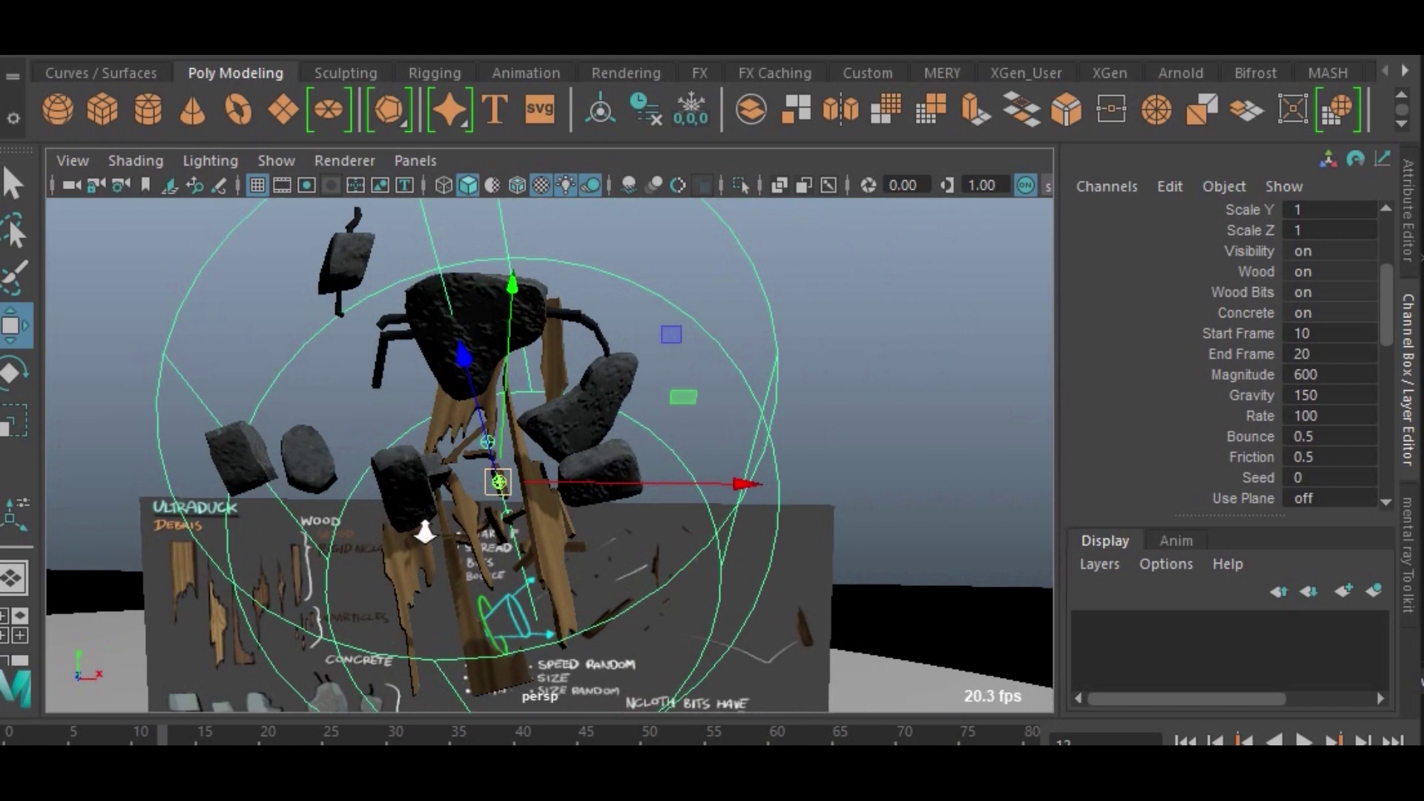
alt+right_drag(423, 532, 133, 381)
alt+drag(578, 419, 509, 451)
alt+middle_drag(592, 400, 521, 327)
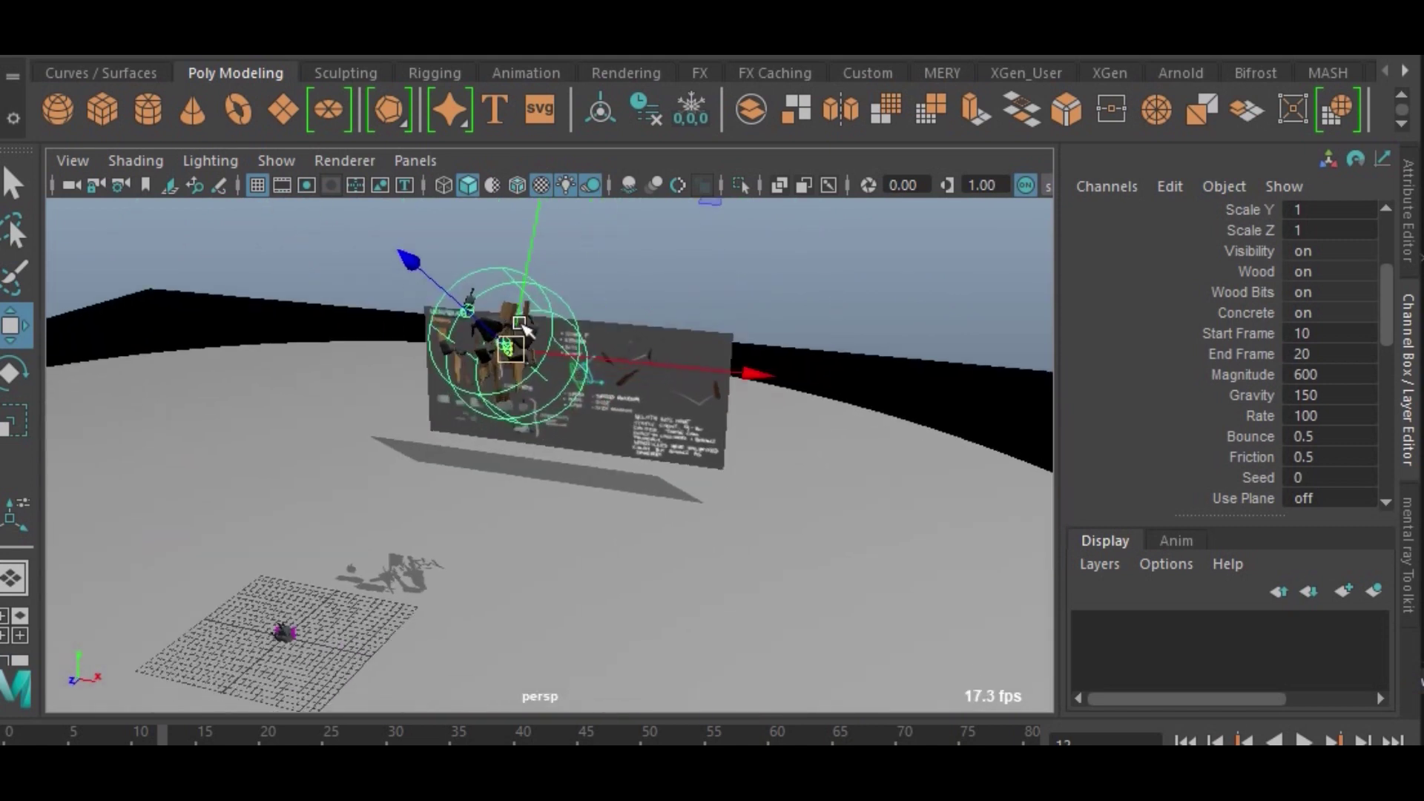
alt+right_drag(522, 327, 741, 346)
alt+drag(742, 349, 876, 631)
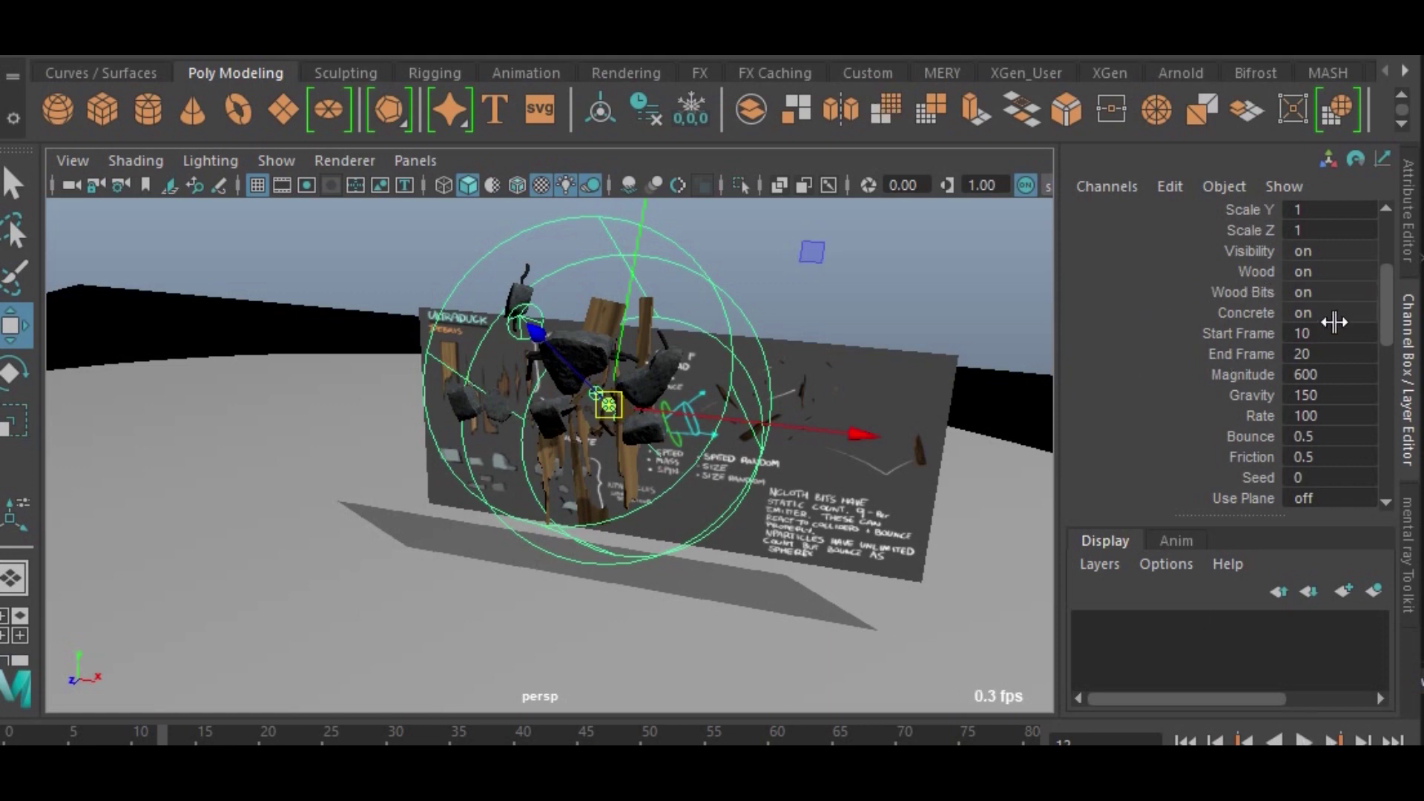
Step: Go through the emitter's Start Frame, End Frame, Magnitude and Gravity attributes one after another
click(1240, 331)
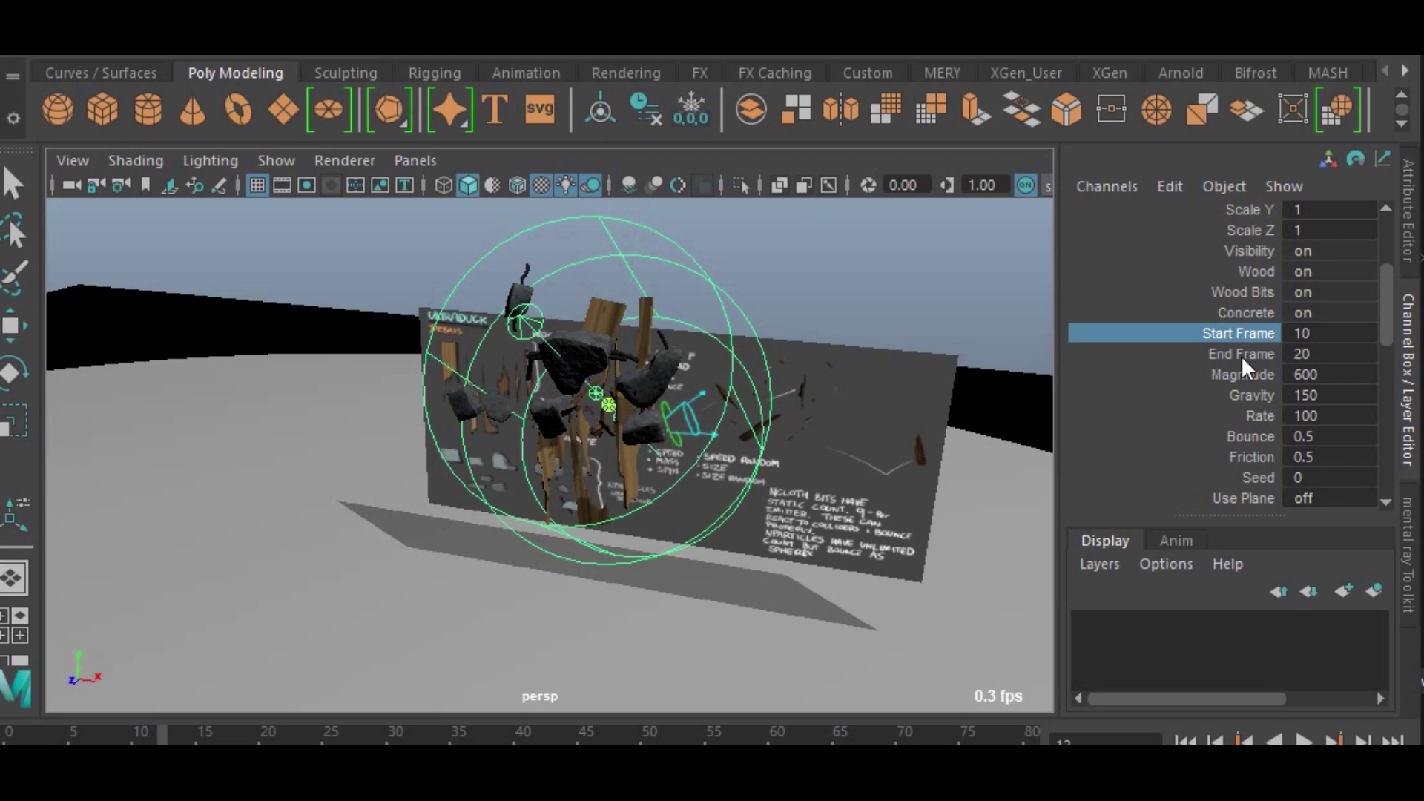
click(1240, 355)
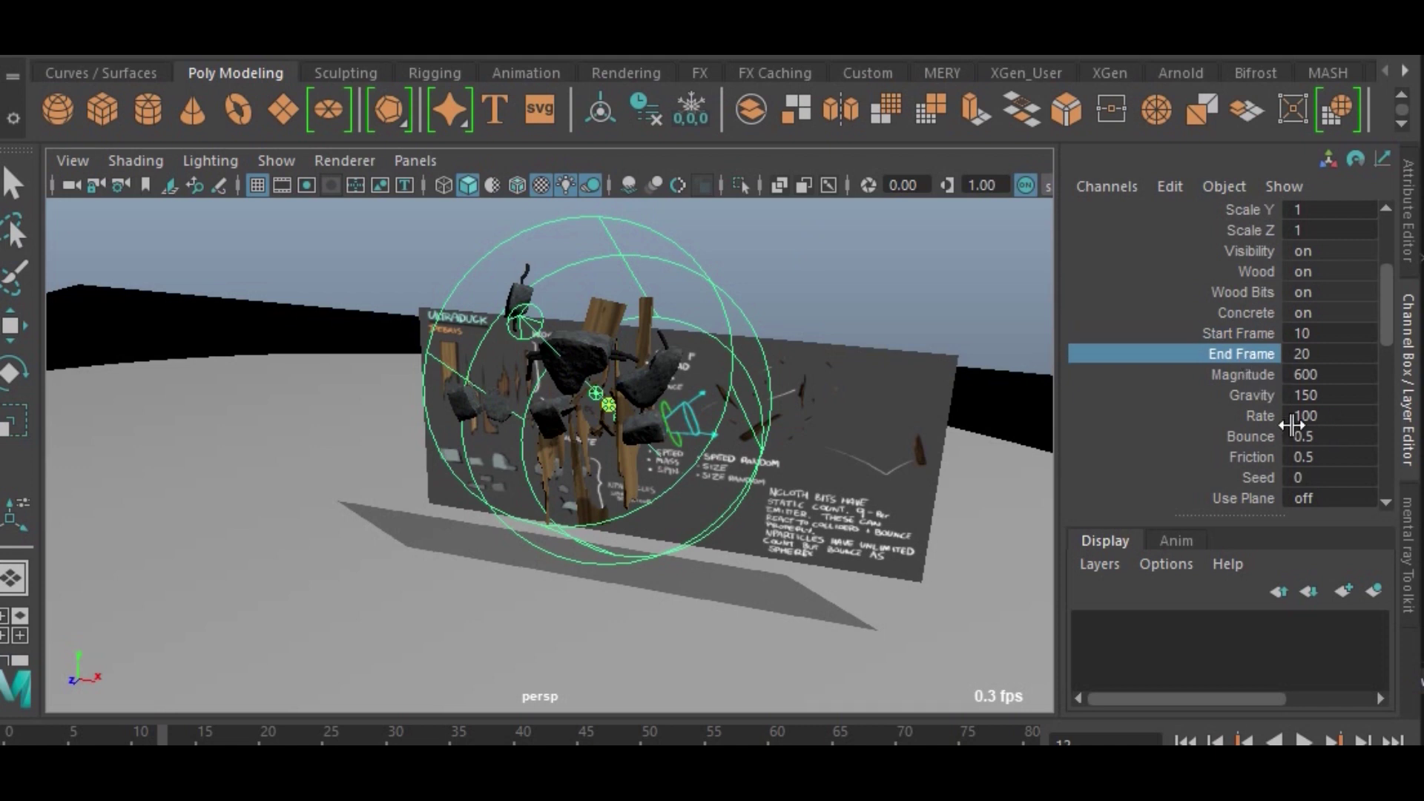
click(1253, 373)
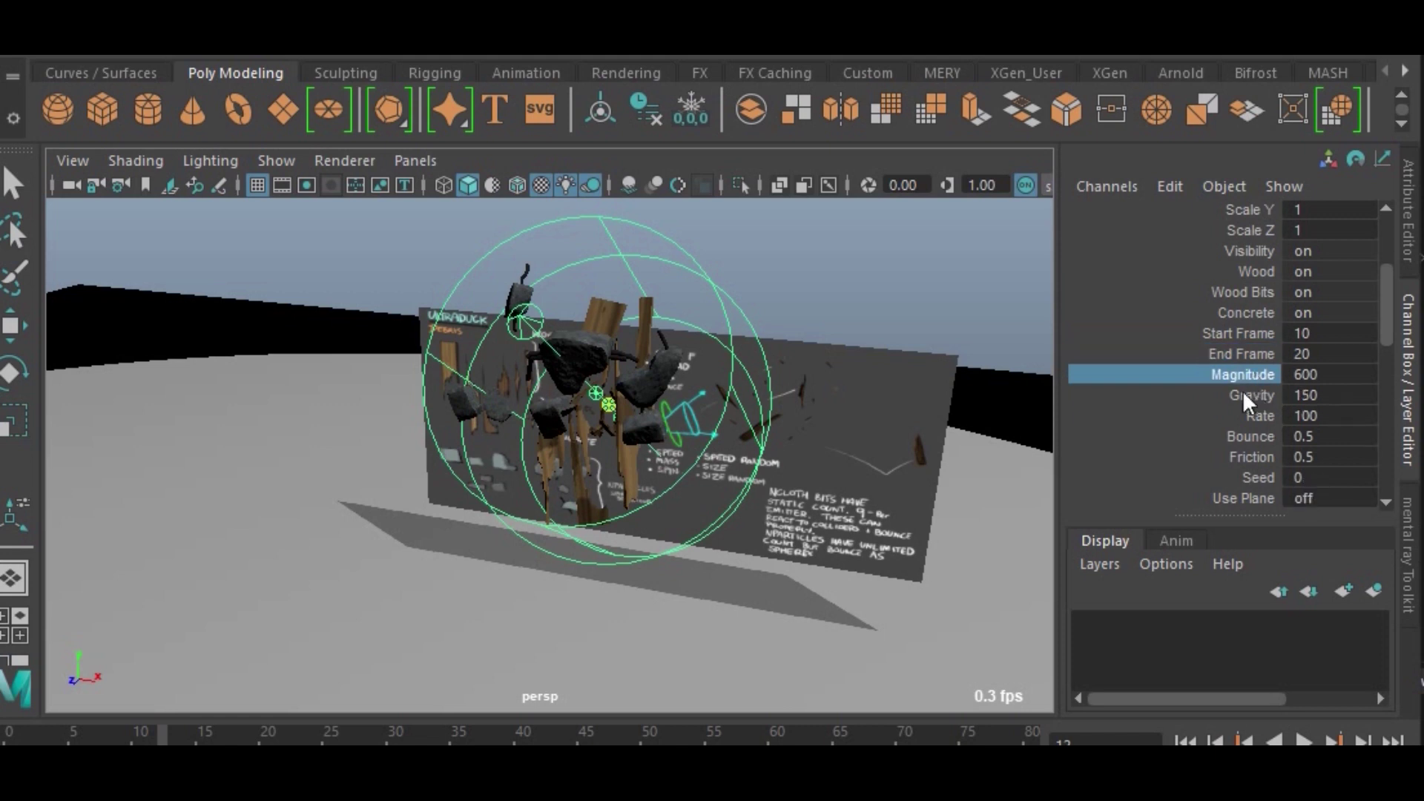
click(1245, 396)
Step: Set the emitter's Rate to 10, run the simulation and stop it at frame 18
click(1266, 414)
double_click(1328, 416)
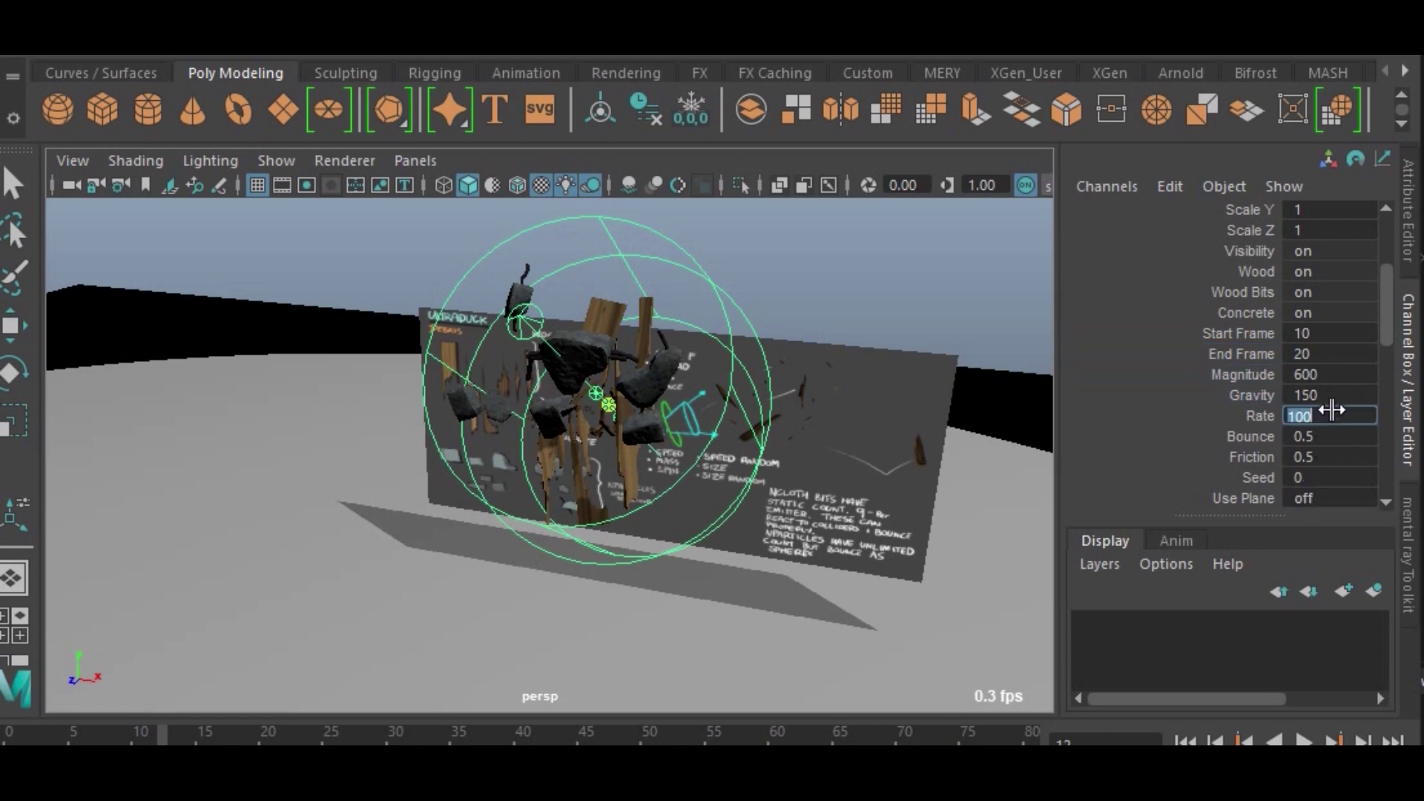
text(10)
click(1304, 741)
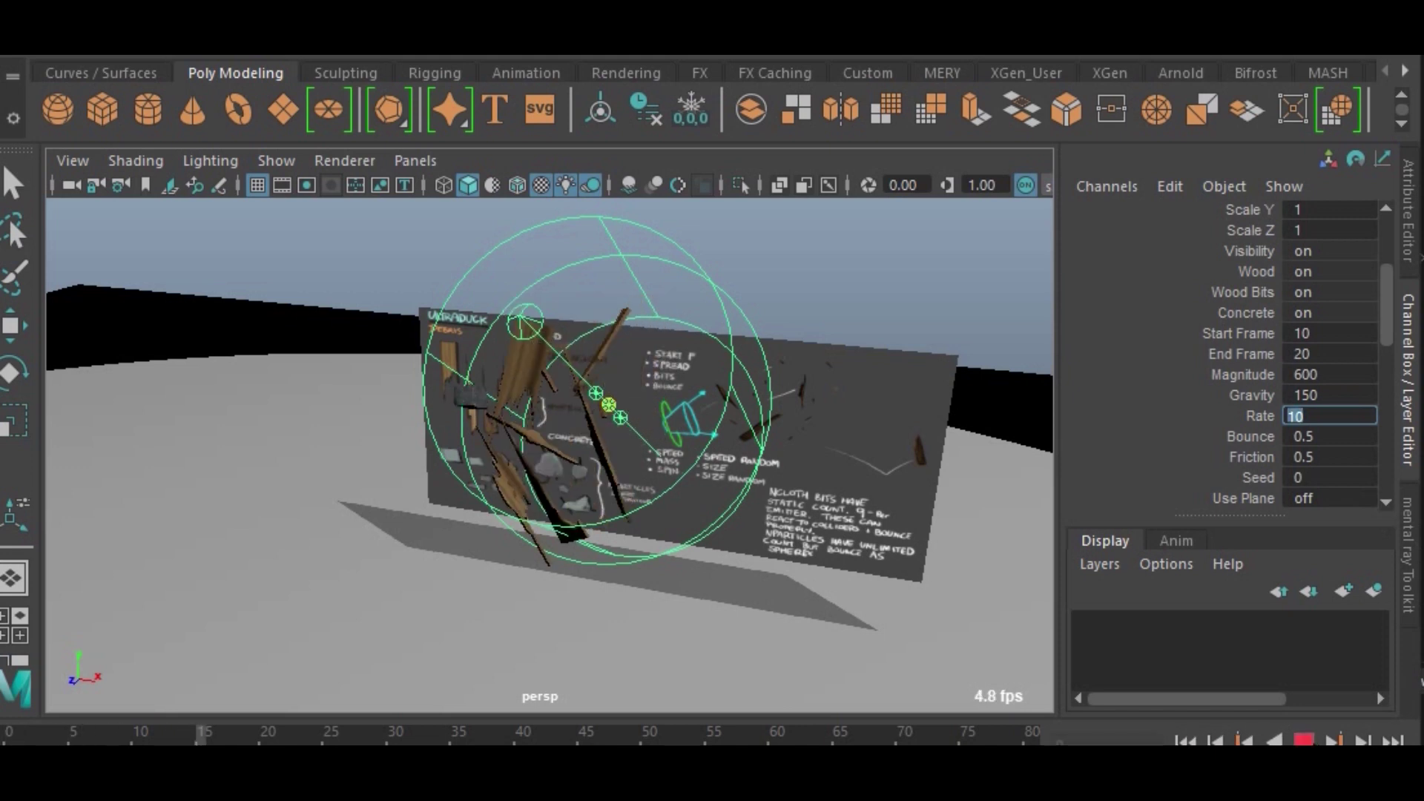
click(1306, 741)
Step: Examine the debris emitted at the lower rate from several sides and from above the ground grid
alt+middle_drag(349, 556, 677, 455)
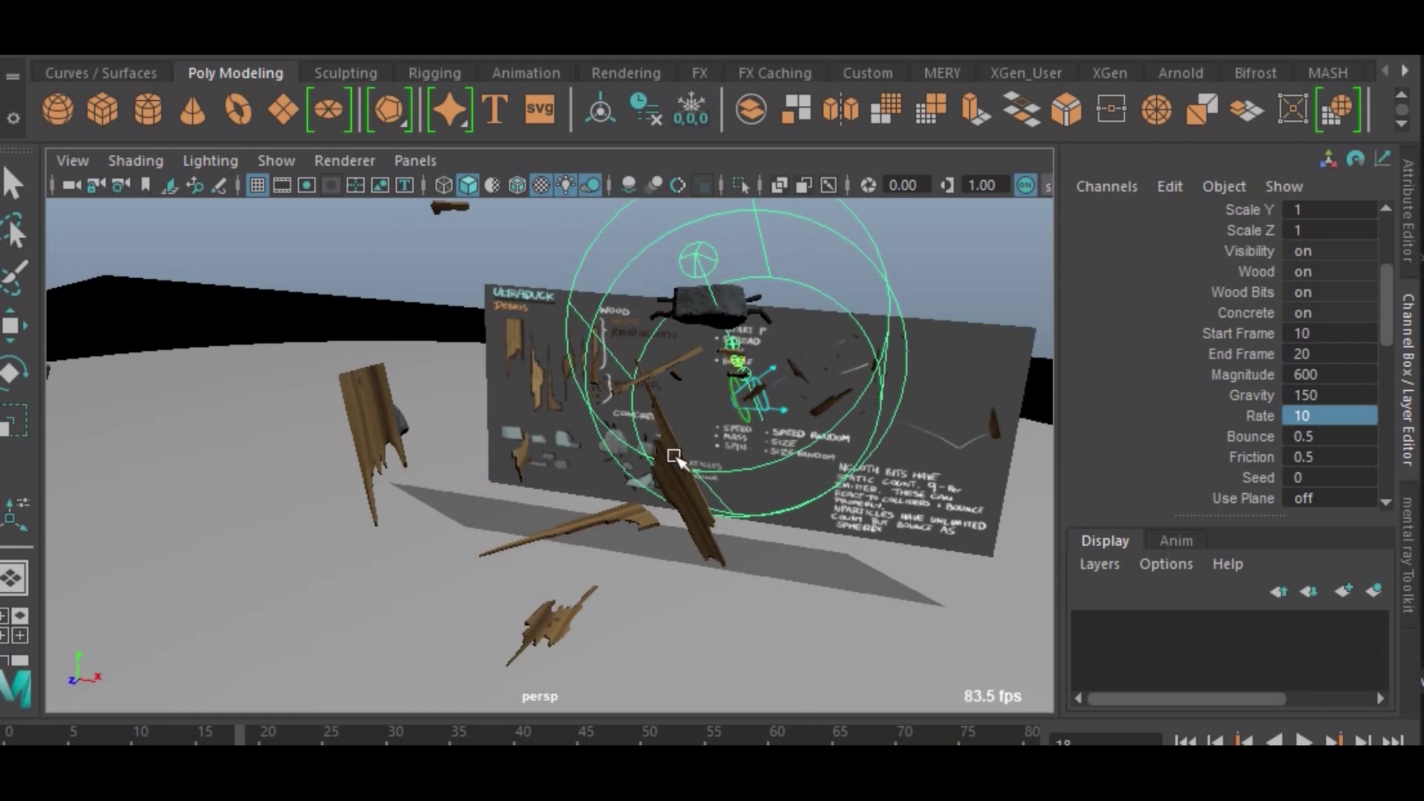
alt+right_drag(677, 455, 509, 442)
alt+drag(509, 442, 326, 465)
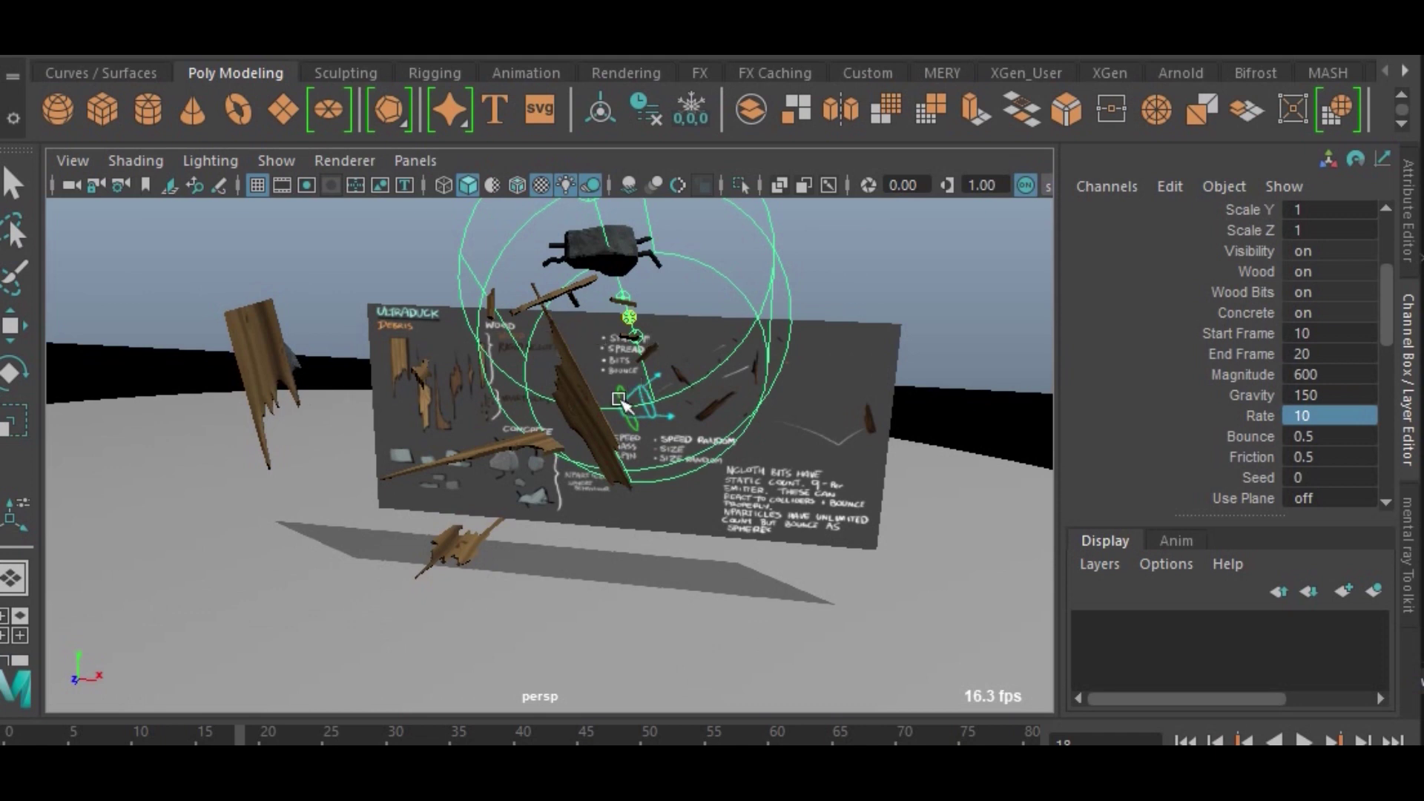
alt+drag(625, 431, 683, 387)
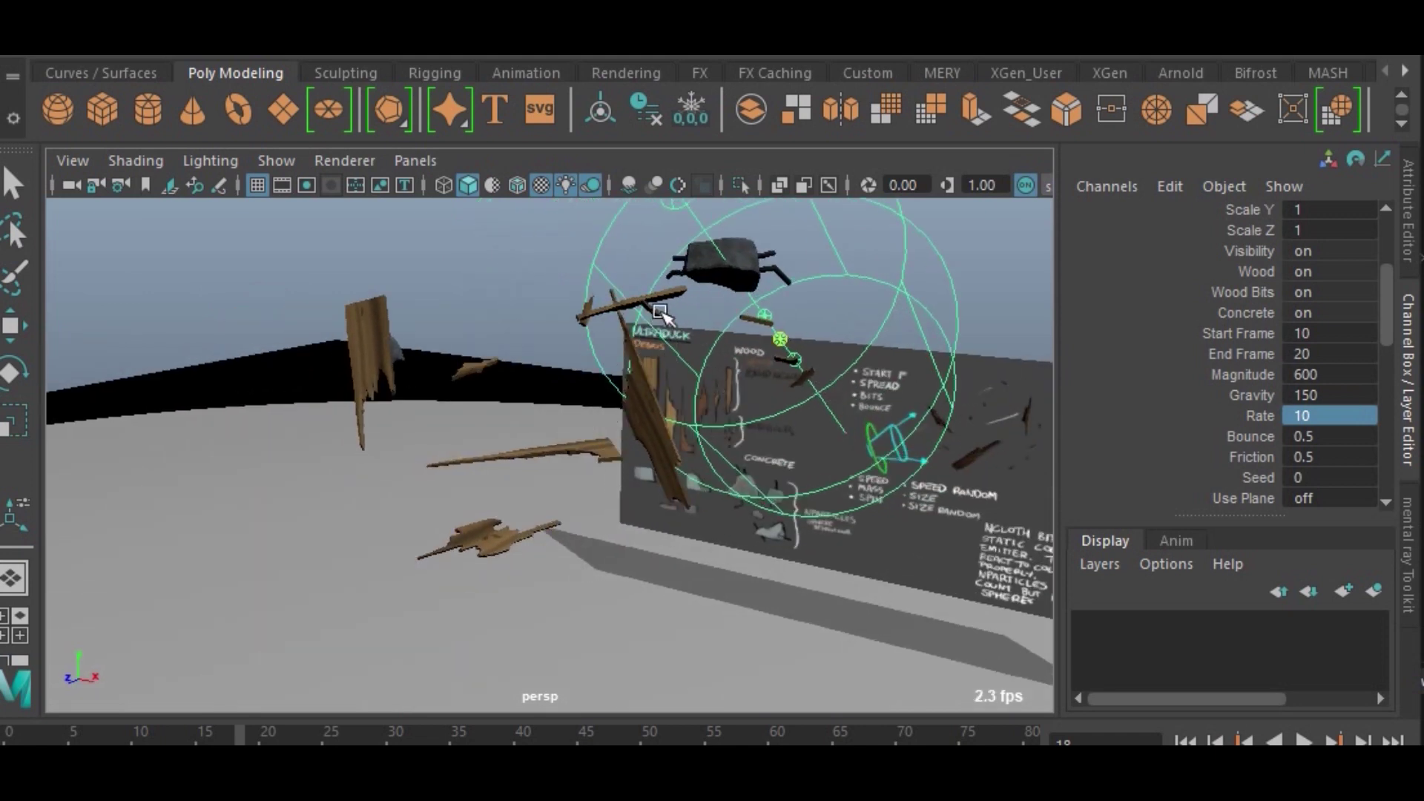
alt+drag(881, 478, 606, 461)
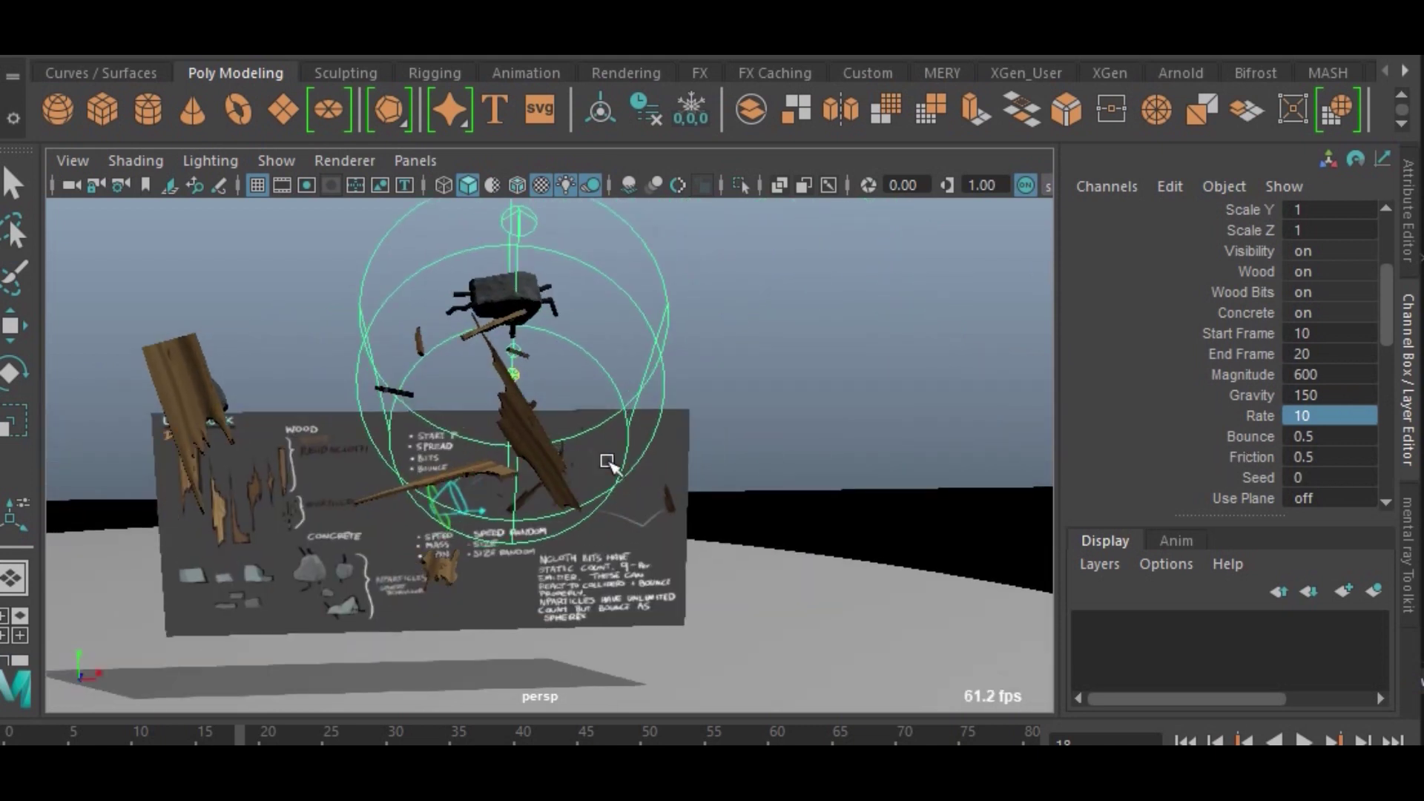
alt+drag(520, 438, 381, 582)
alt+drag(325, 456, 555, 528)
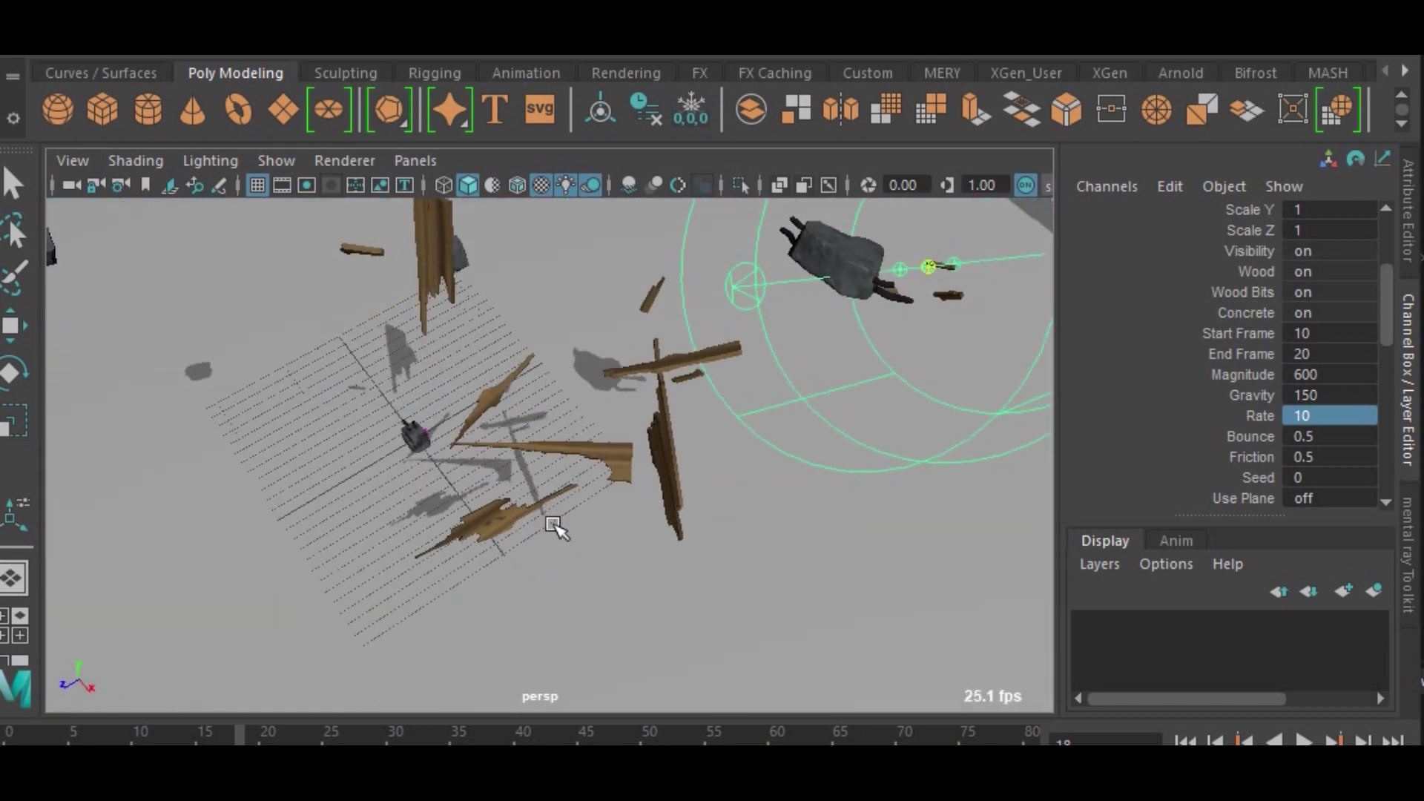
alt+drag(674, 418, 770, 384)
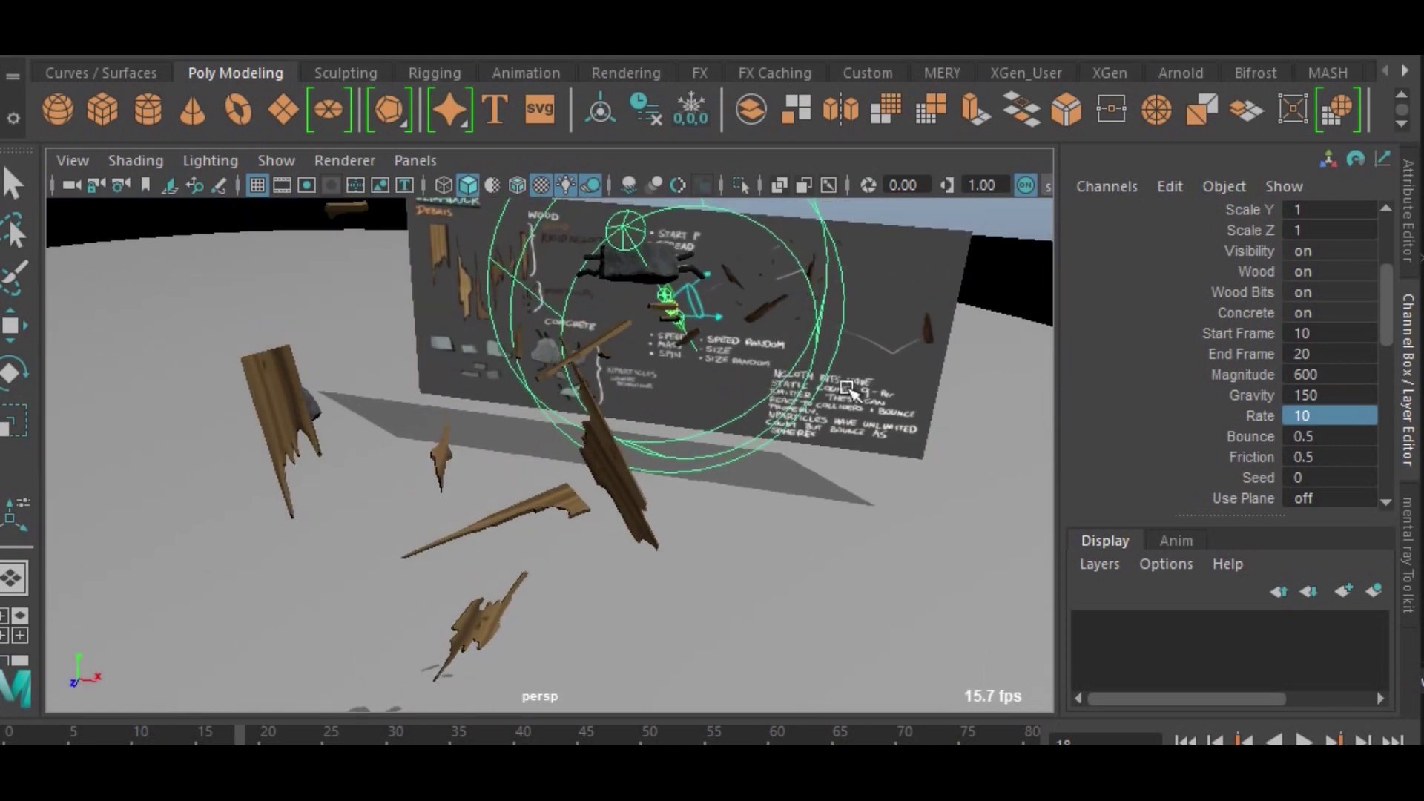
alt+drag(868, 332, 758, 401)
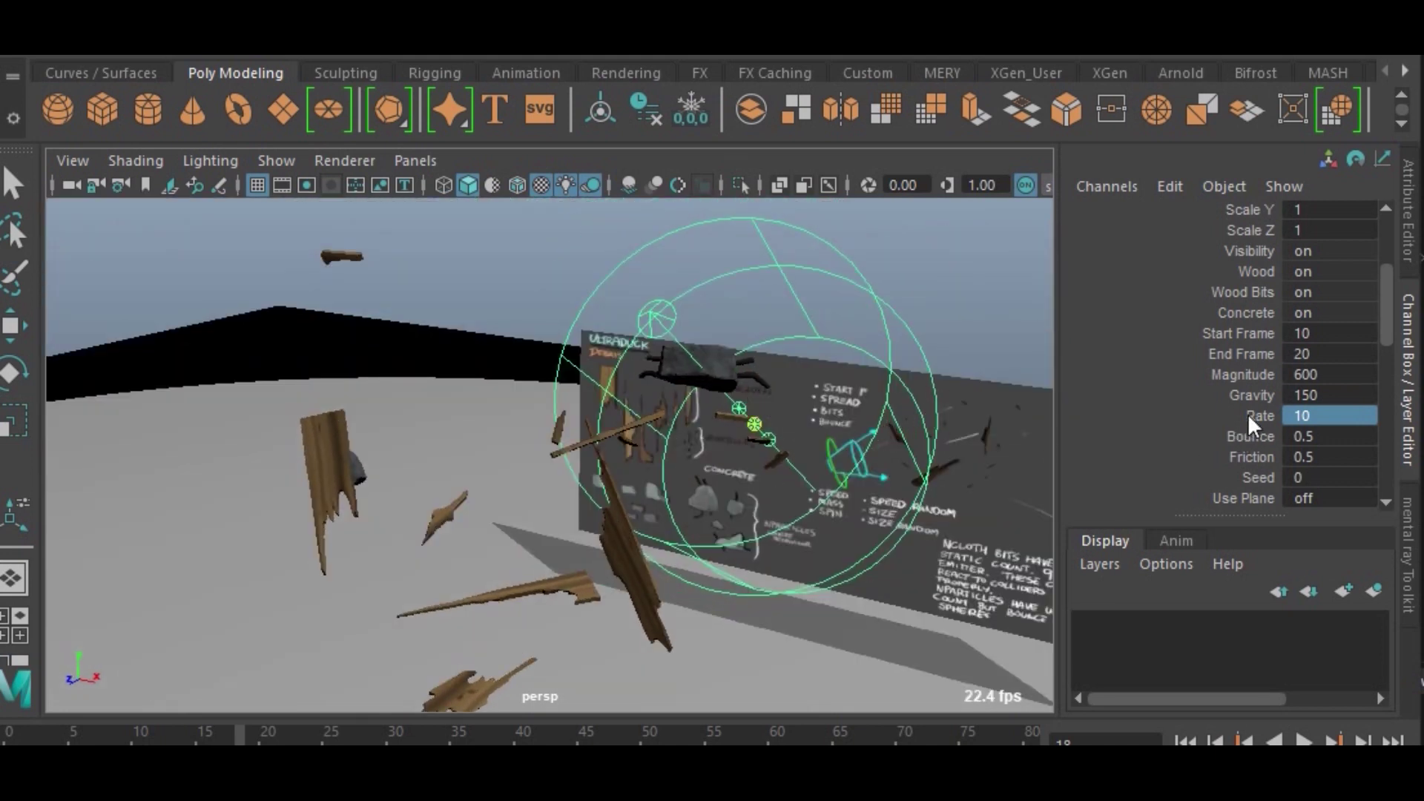
Step: Check the emitter's Friction and Seed attributes and inspect the shapes of the wood splinters up close
click(1261, 454)
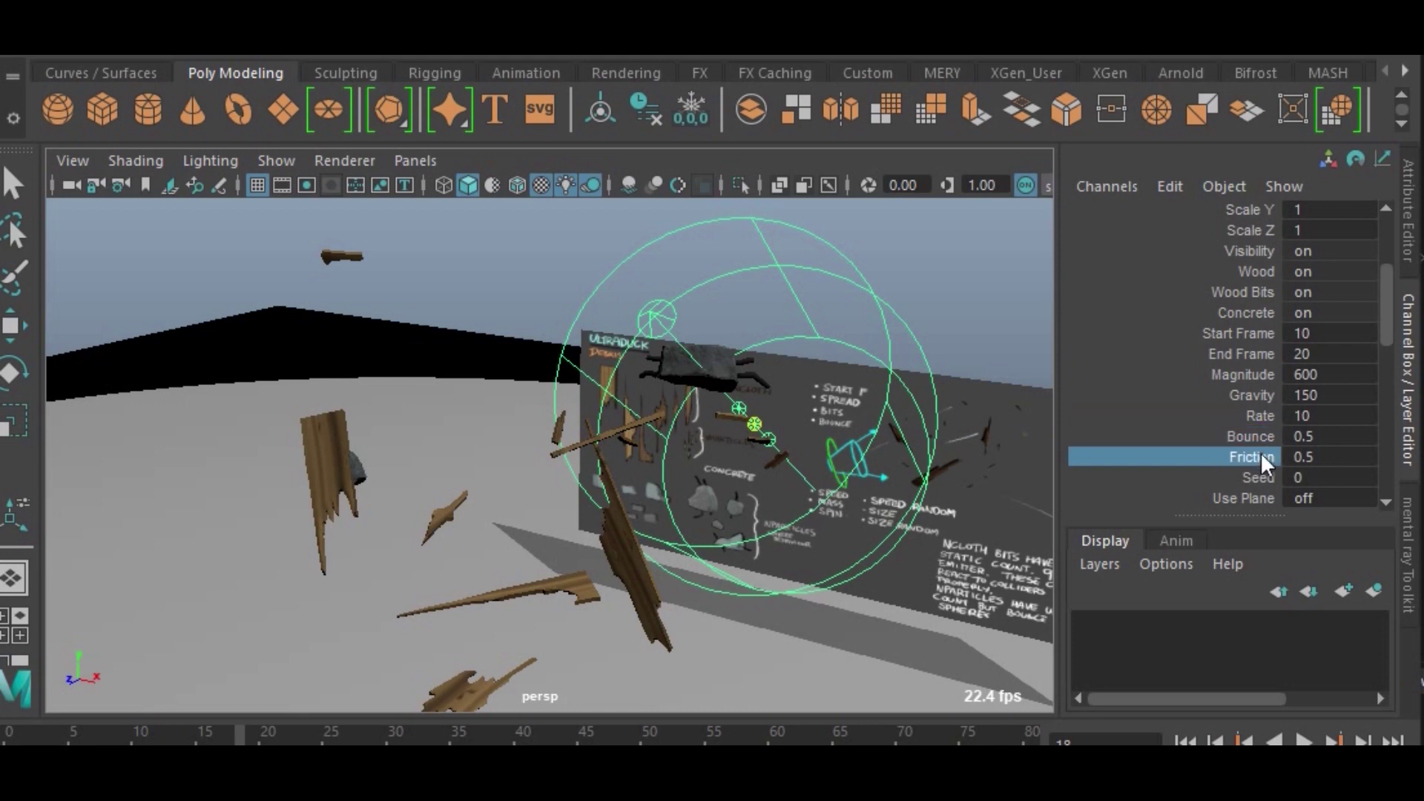
click(1243, 476)
alt+middle_drag(518, 526, 508, 447)
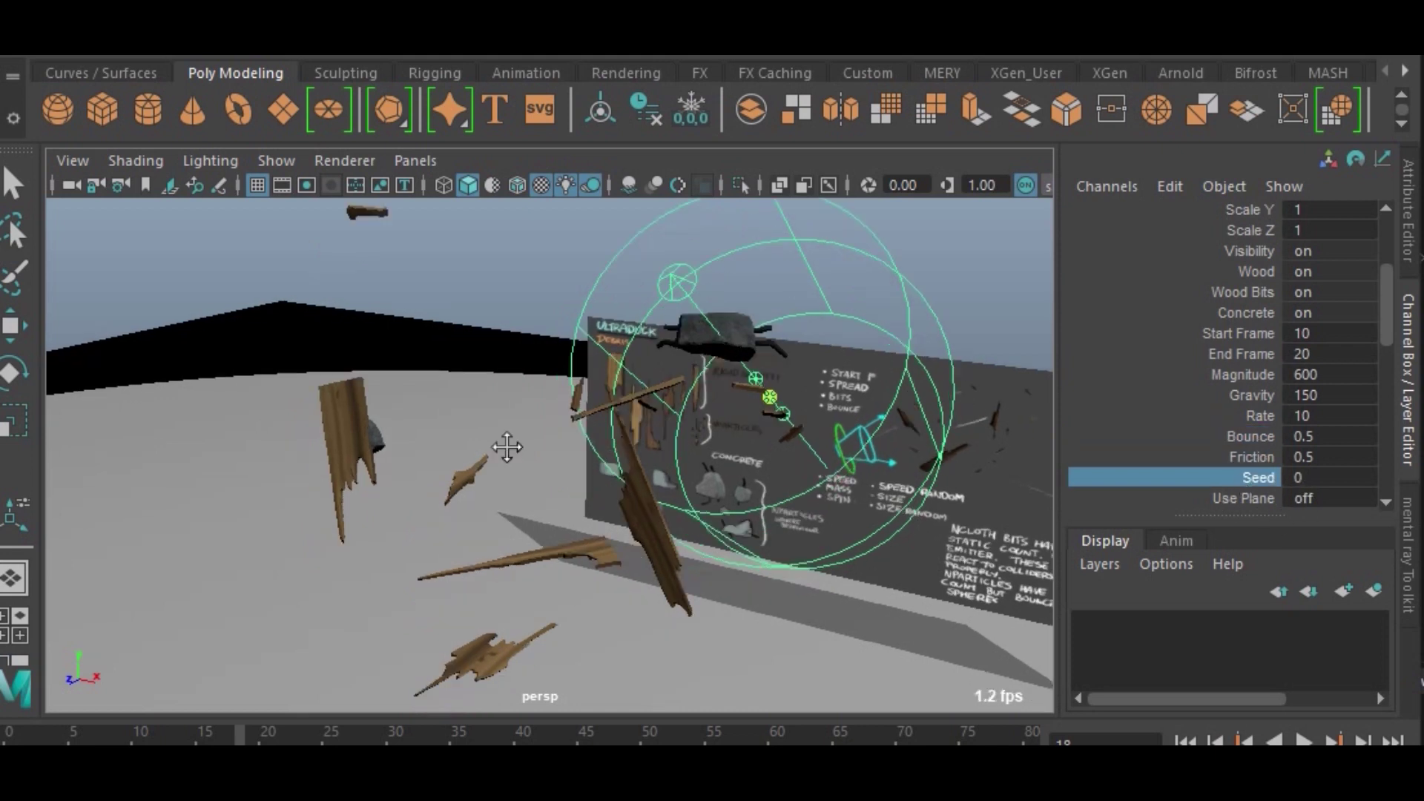
alt+right_drag(507, 448, 722, 461)
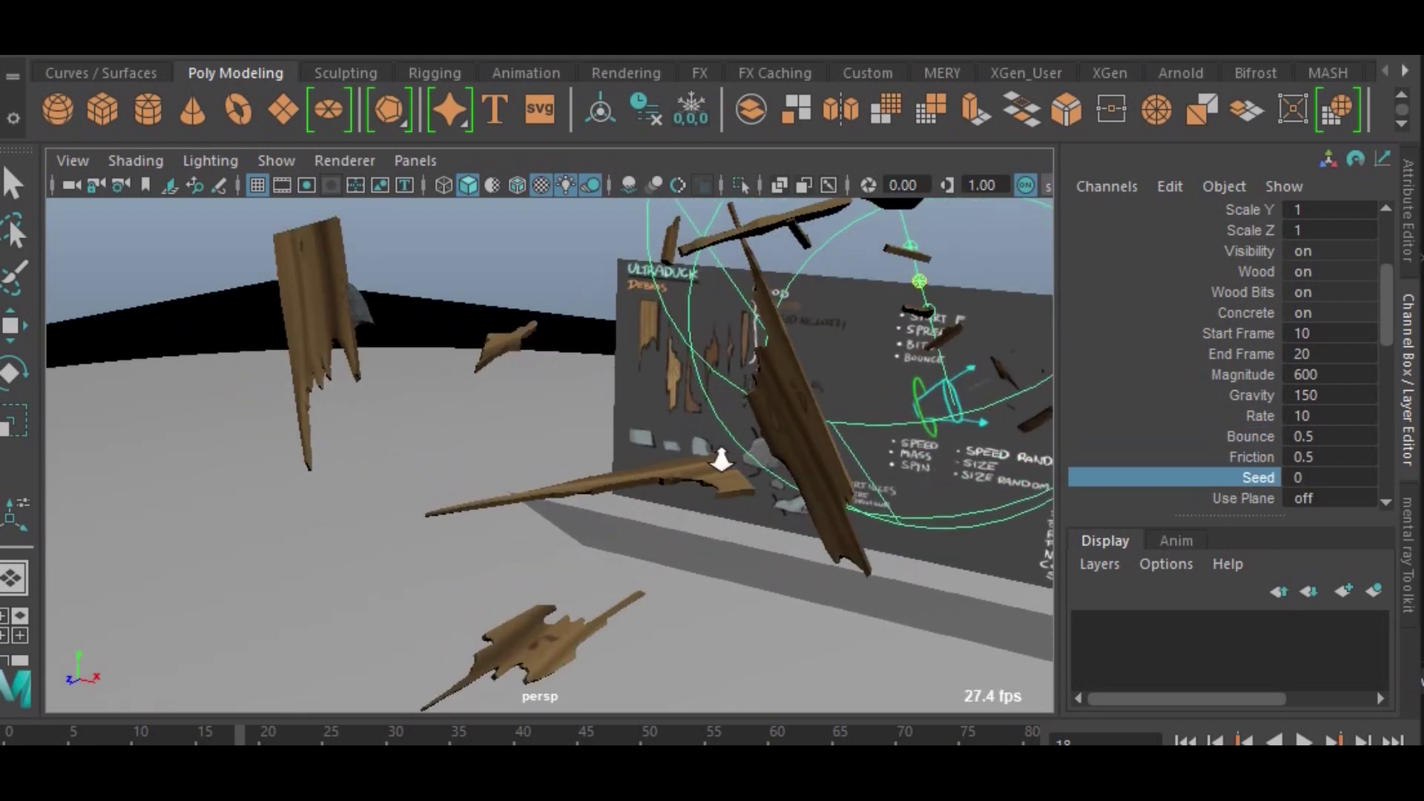
alt+drag(722, 461, 709, 464)
alt+middle_drag(667, 379, 646, 448)
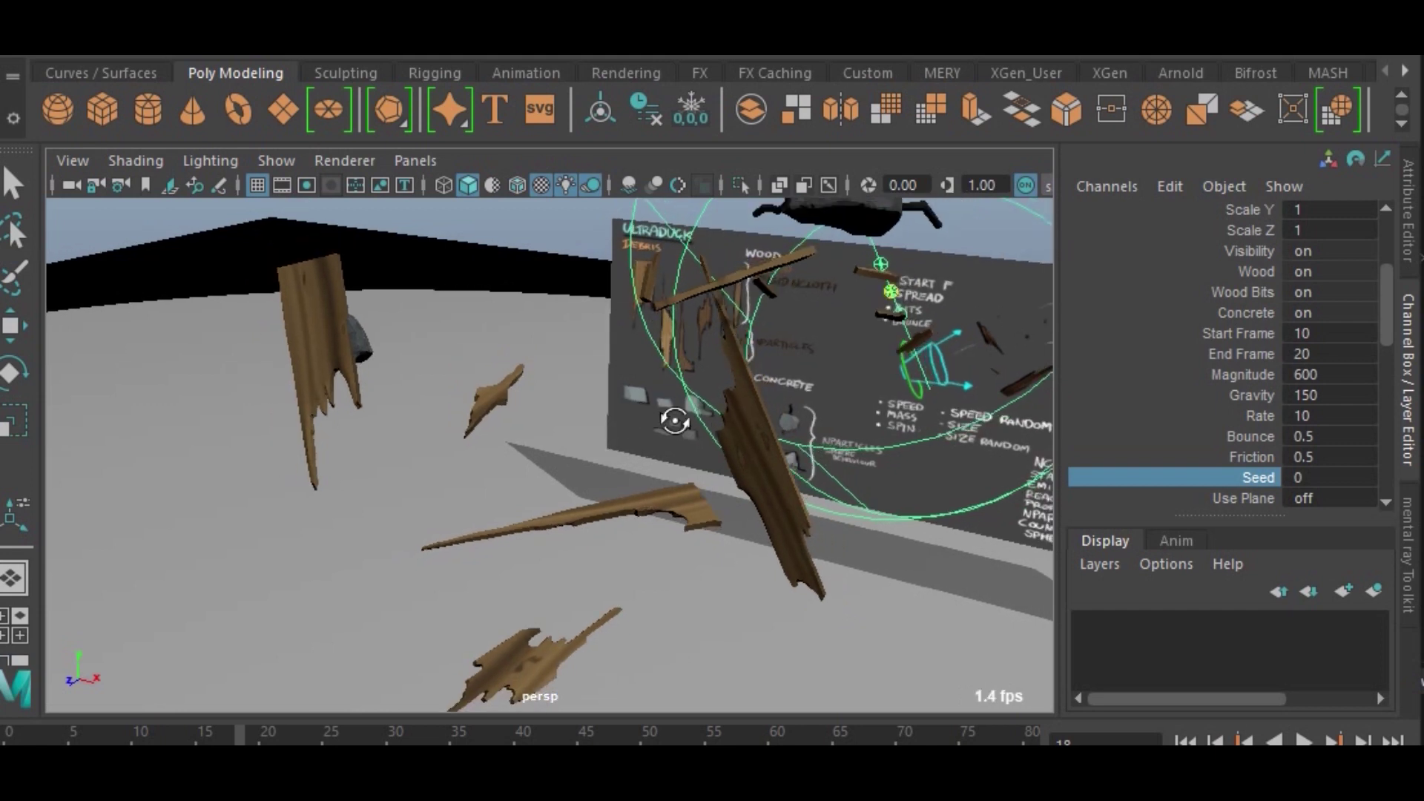
alt+drag(680, 420, 699, 411)
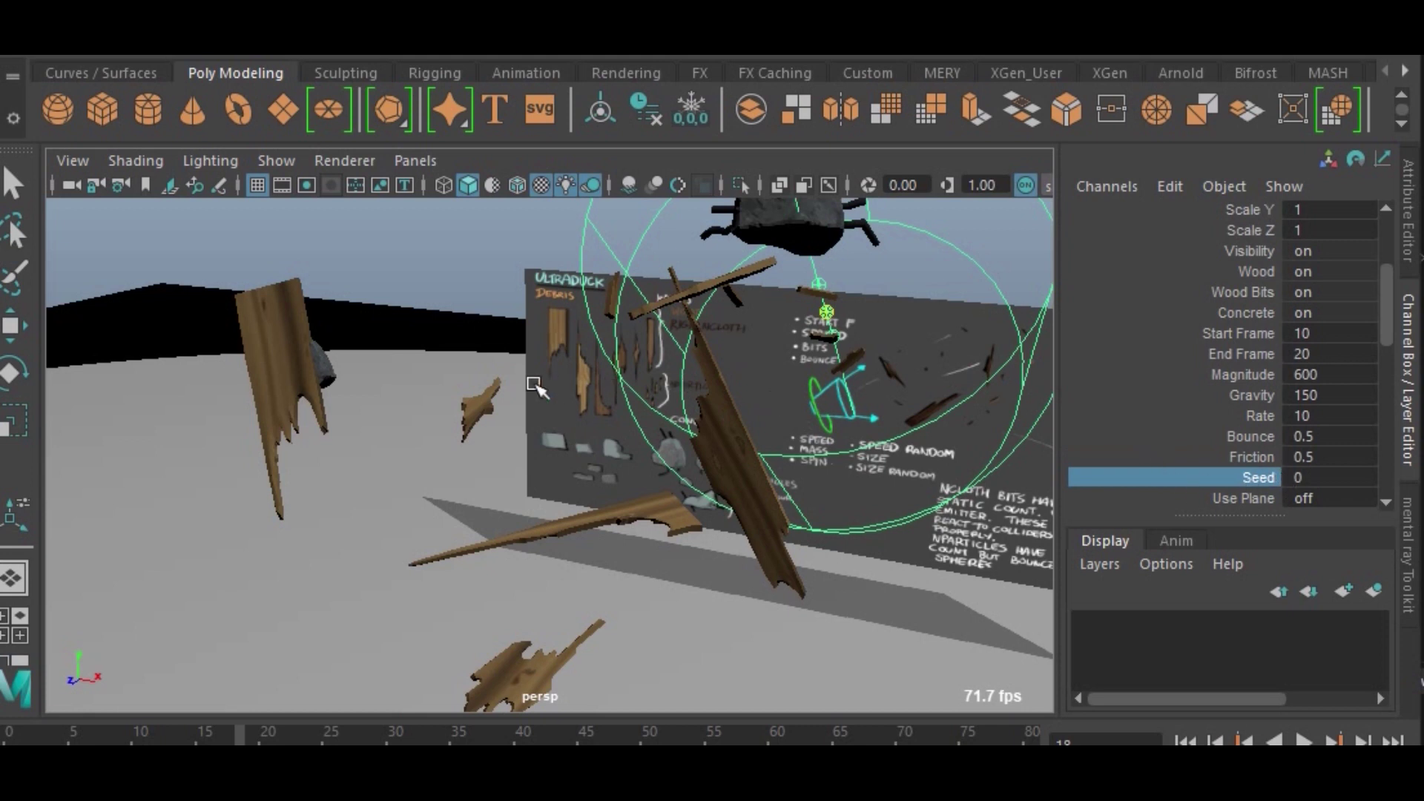
alt+middle_drag(534, 384, 630, 403)
alt+right_drag(443, 360, 1090, 572)
alt+middle_drag(527, 489, 667, 501)
key(ctrl+z)
key(ctrl+z)
Step: Compare the debris spread from a distance with close views of the concrete chunk and wood pieces
alt+middle_drag(785, 541, 715, 470)
alt+drag(623, 434, 954, 527)
alt+right_drag(954, 527, 417, 376)
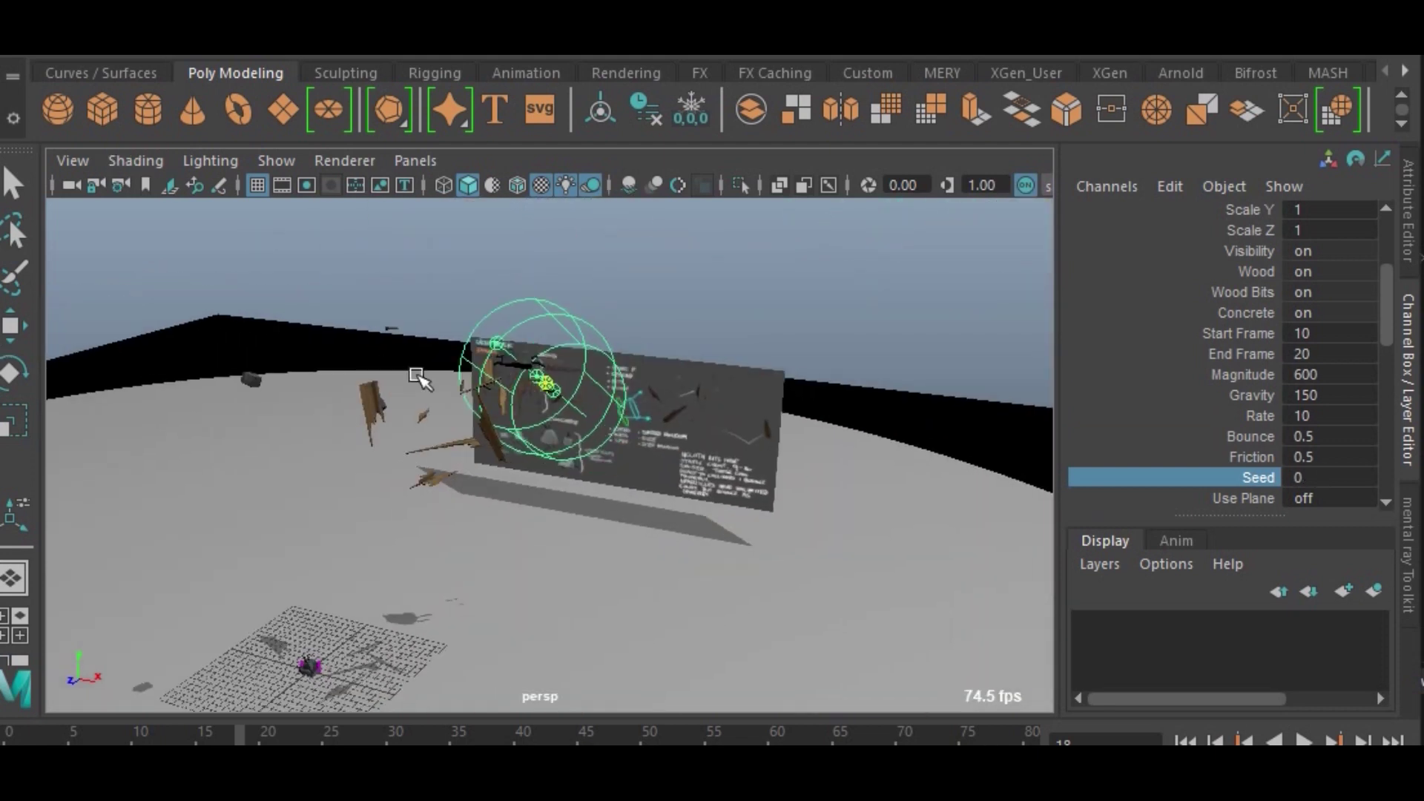
scroll(334, 378, up, 5)
alt+middle_drag(247, 381, 692, 553)
middle_drag(460, 467, 734, 404)
key(ctrl+z)
alt+right_drag(716, 405, 567, 482)
alt+middle_drag(567, 482, 744, 569)
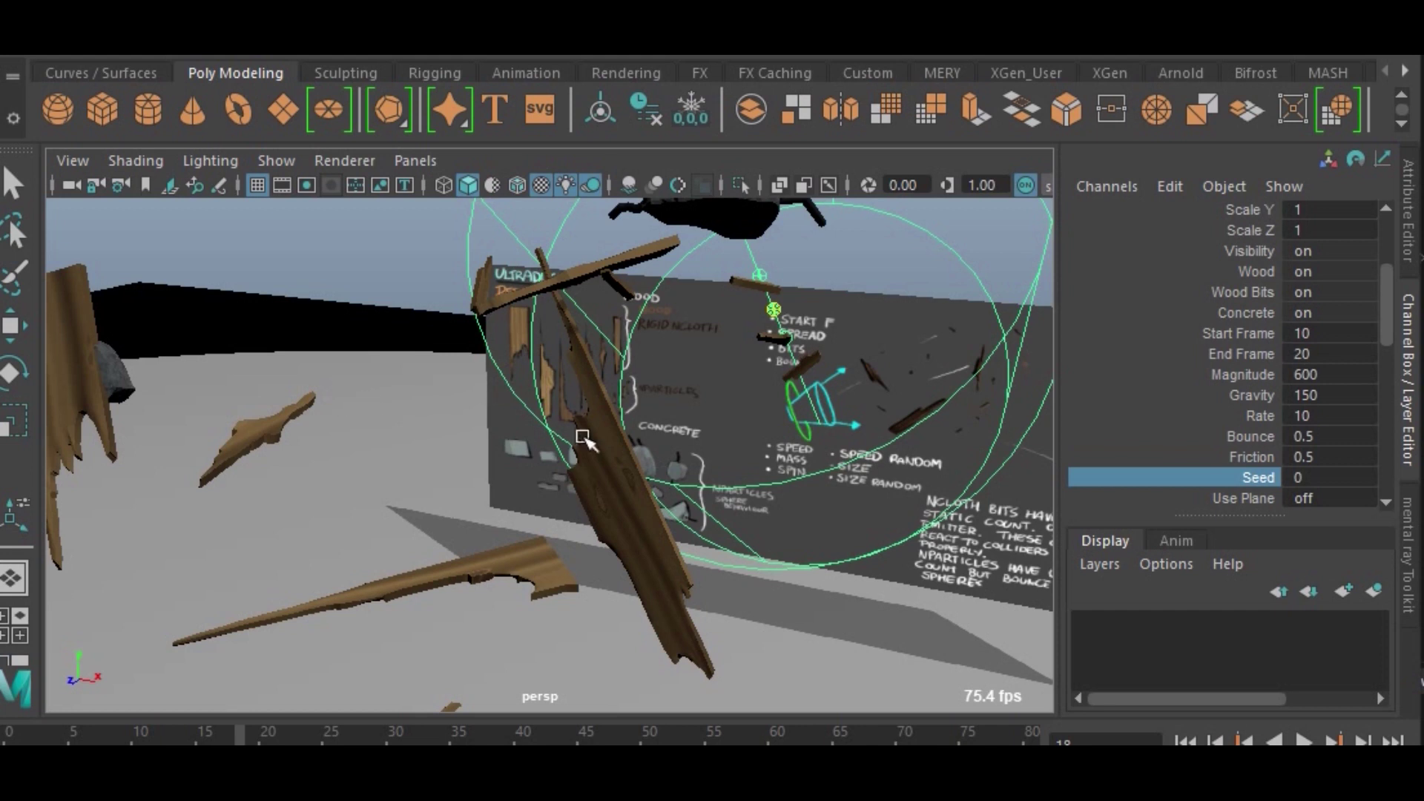
alt+right_drag(582, 437, 442, 388)
alt+drag(442, 388, 371, 358)
Step: Return the timeline to its start and turn on Use Plane for the debris emitter
click(1185, 741)
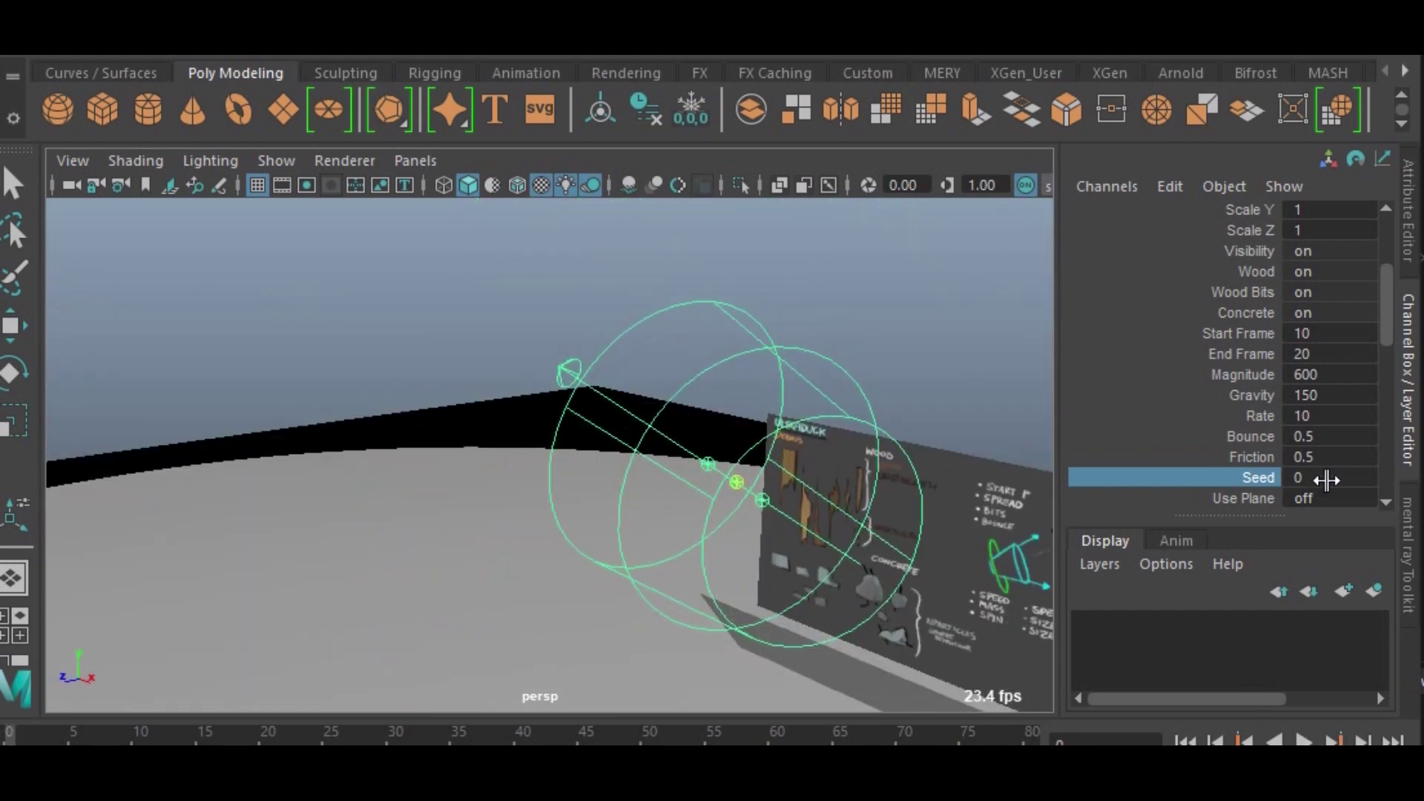
click(1340, 498)
text(on)
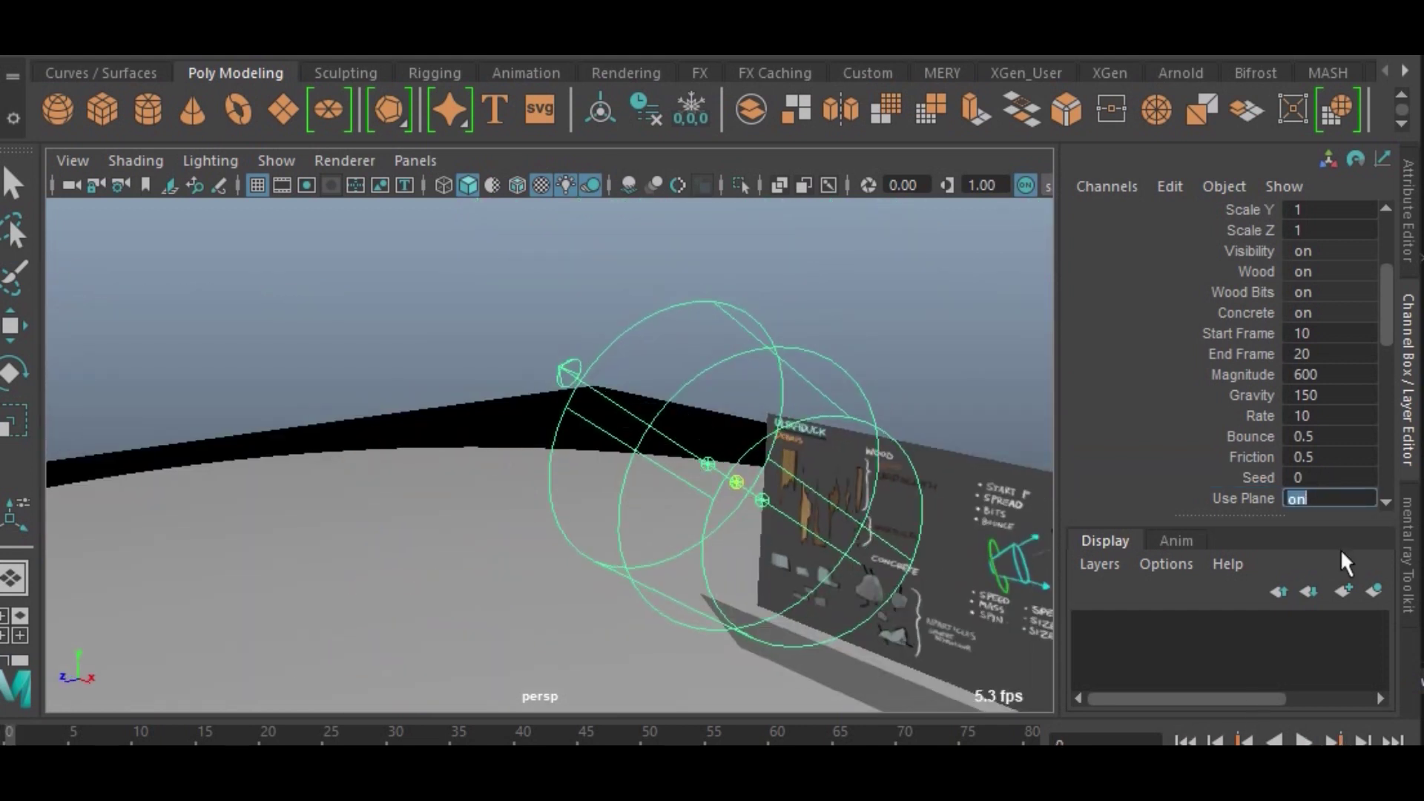
key(Return)
Step: Play the simulation with the plane enabled and follow the debris as it falls toward the ground grid
click(1304, 741)
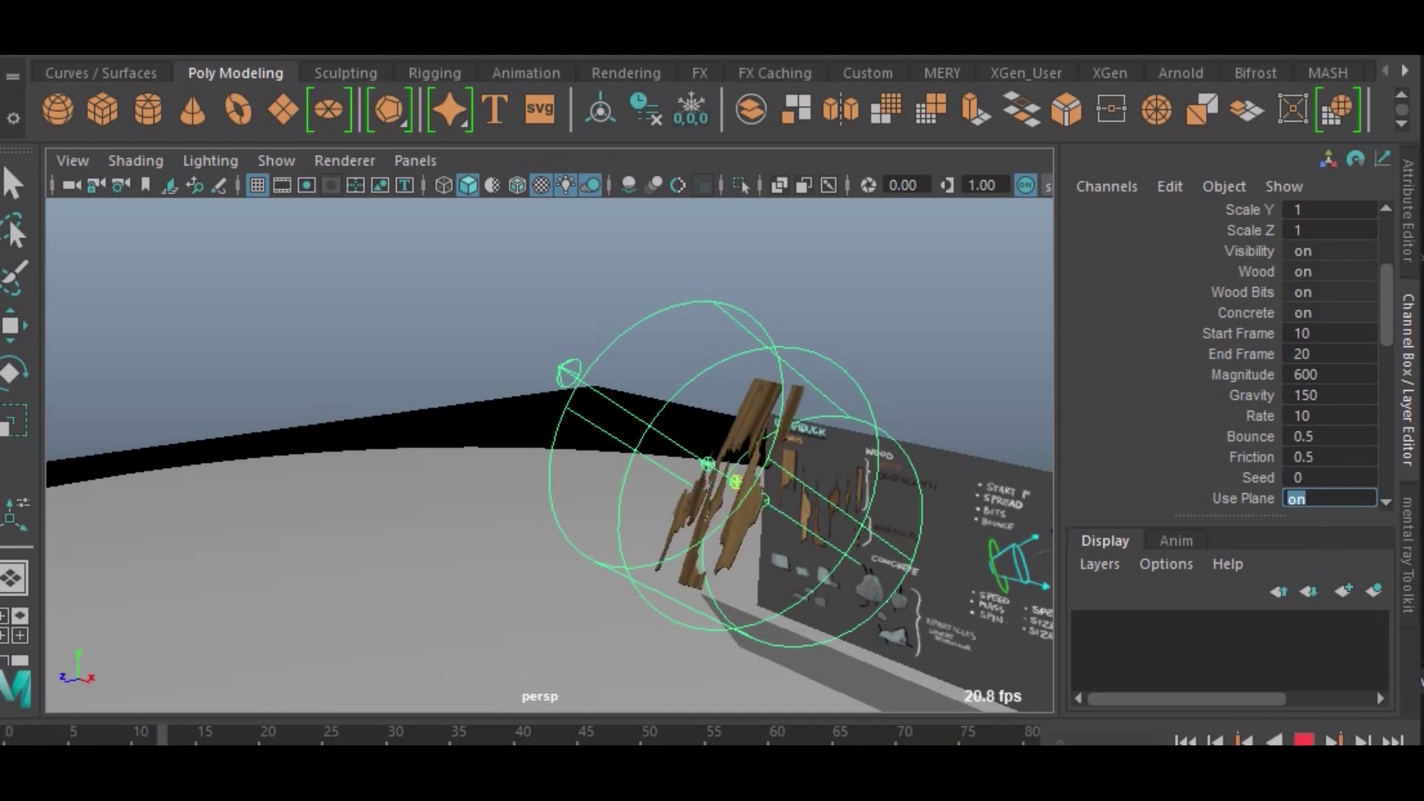
alt+right_drag(719, 416, 608, 407)
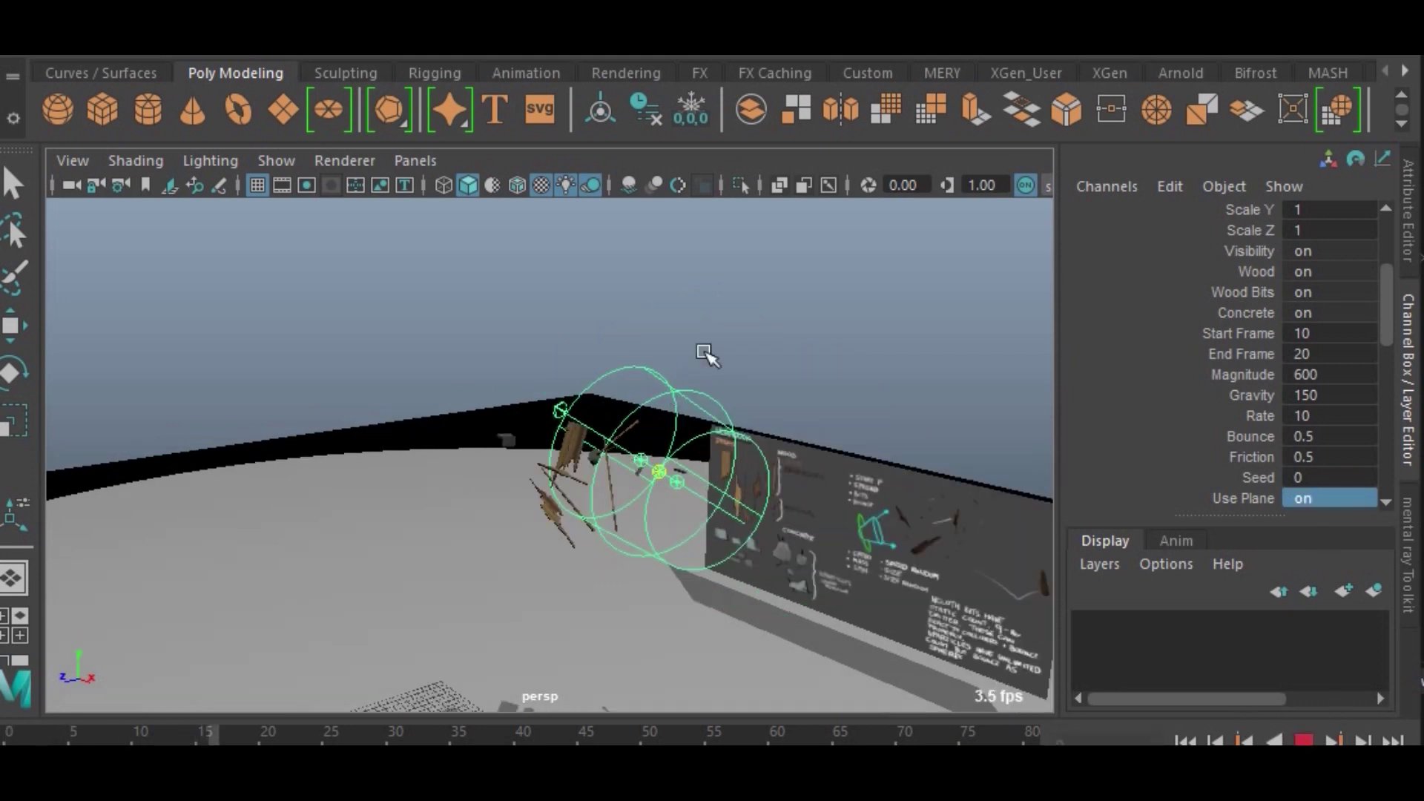
alt+middle_drag(704, 351, 779, 260)
alt+middle_drag(588, 553, 633, 531)
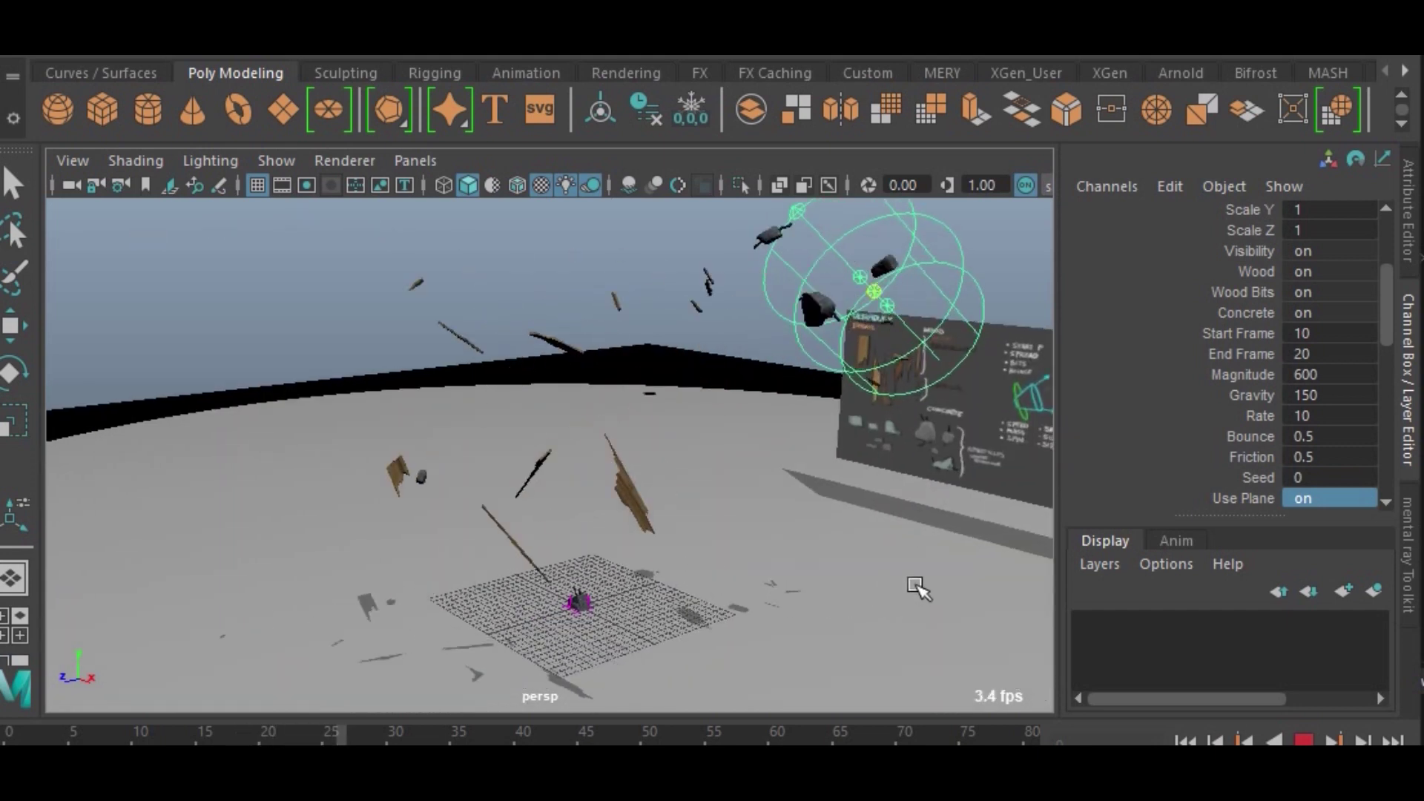
alt+middle_drag(766, 455, 801, 385)
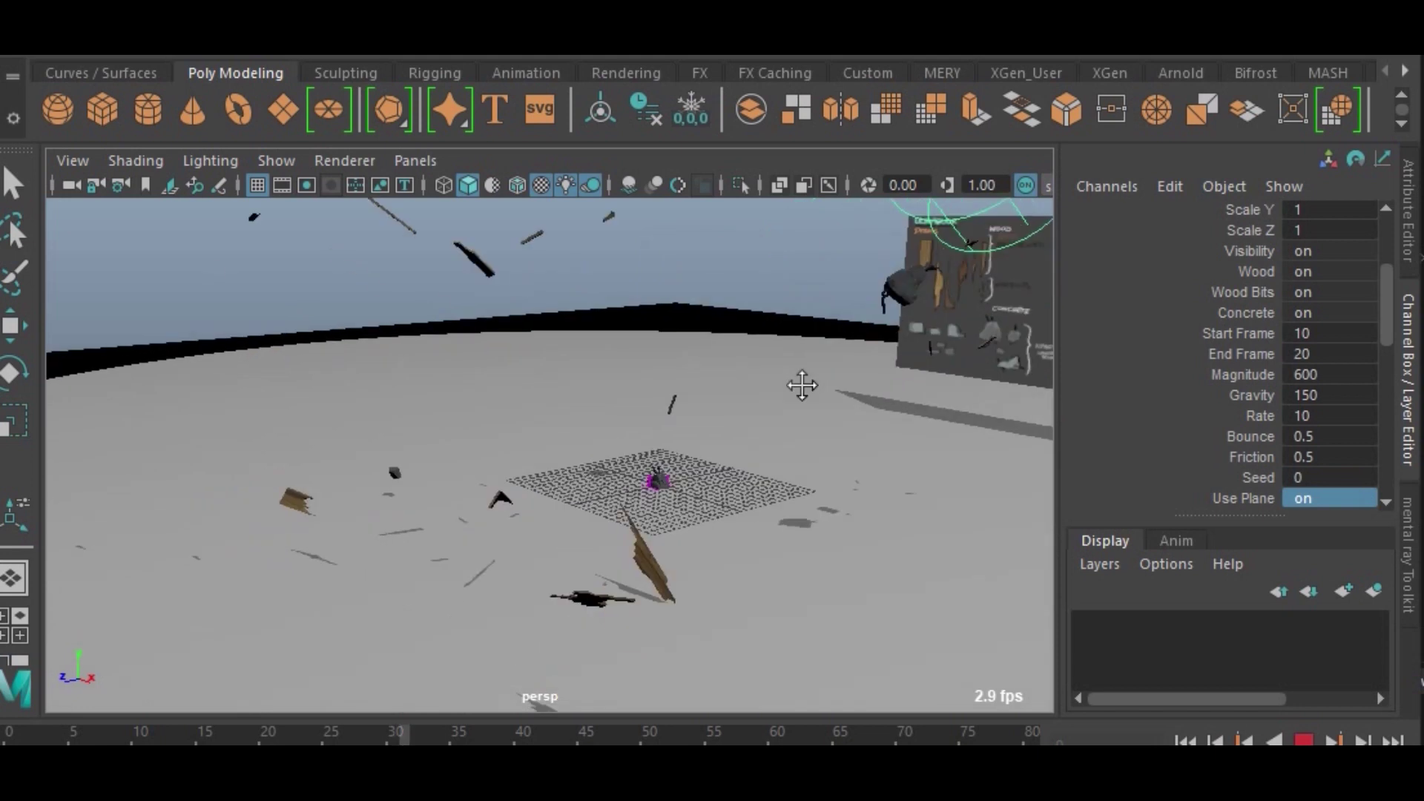